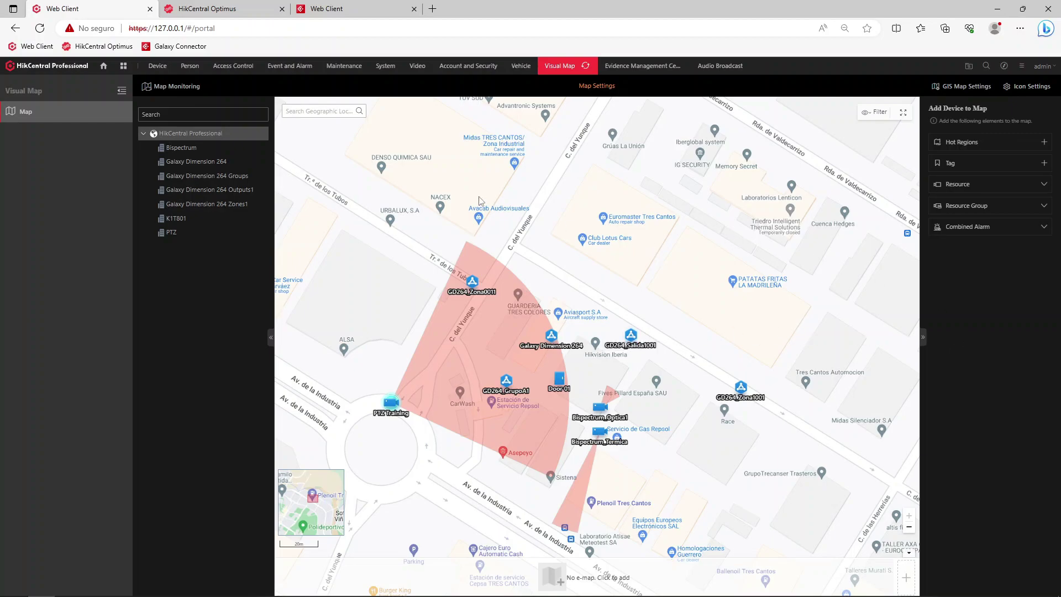
# Step: Open the Normal Event and Alarm configuration and start adding a new event
pyautogui.click(281, 67)
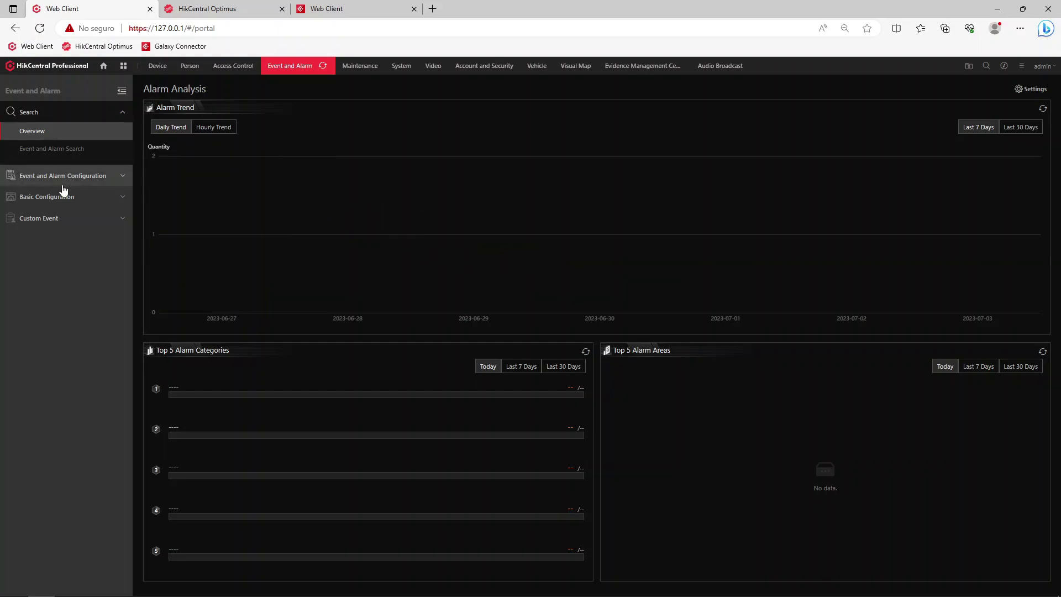
pyautogui.click(43, 182)
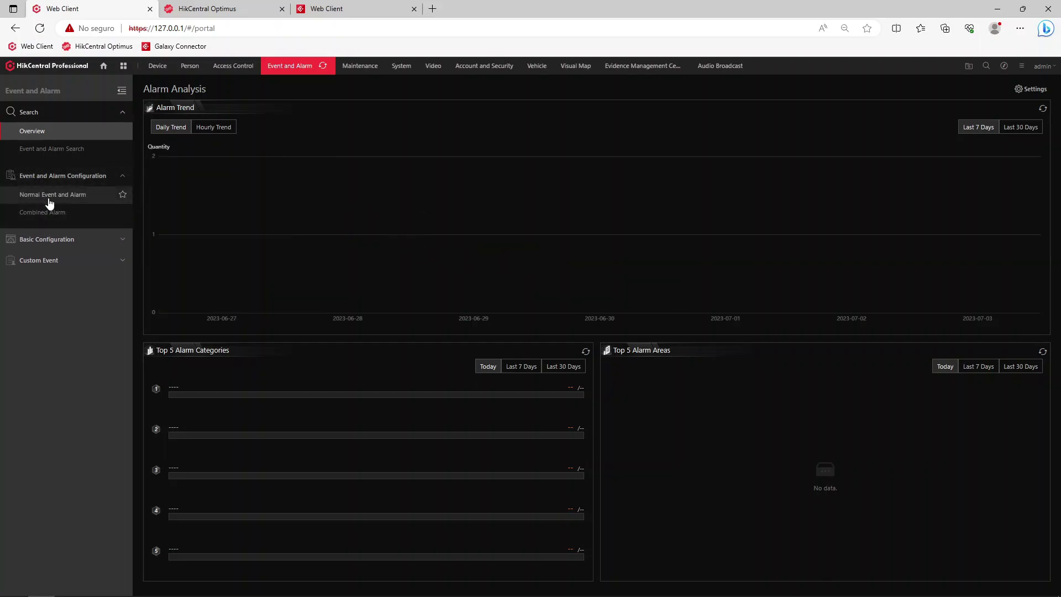
pyautogui.click(49, 199)
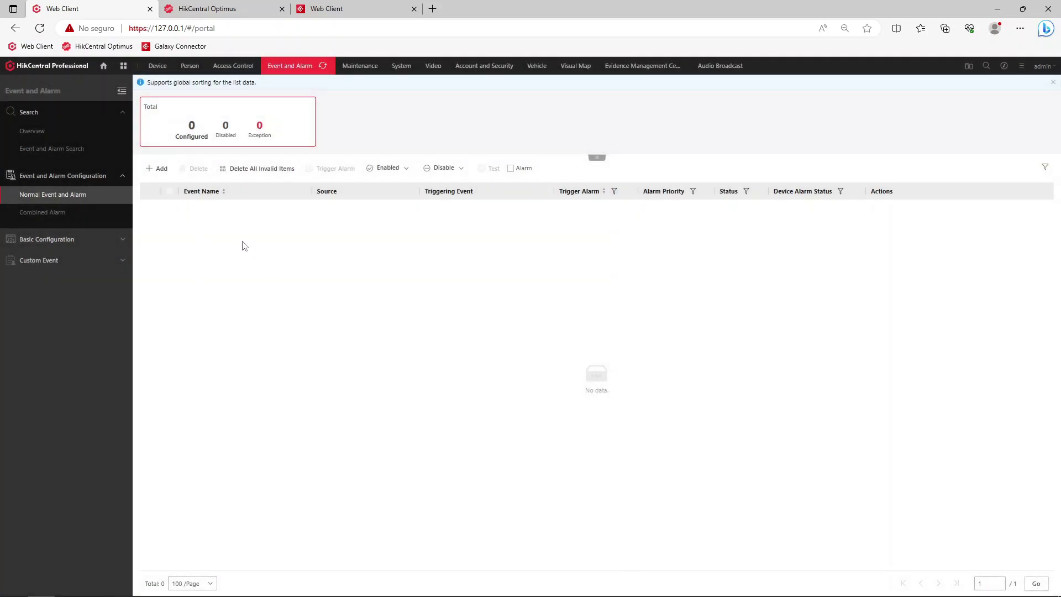
pyautogui.click(159, 169)
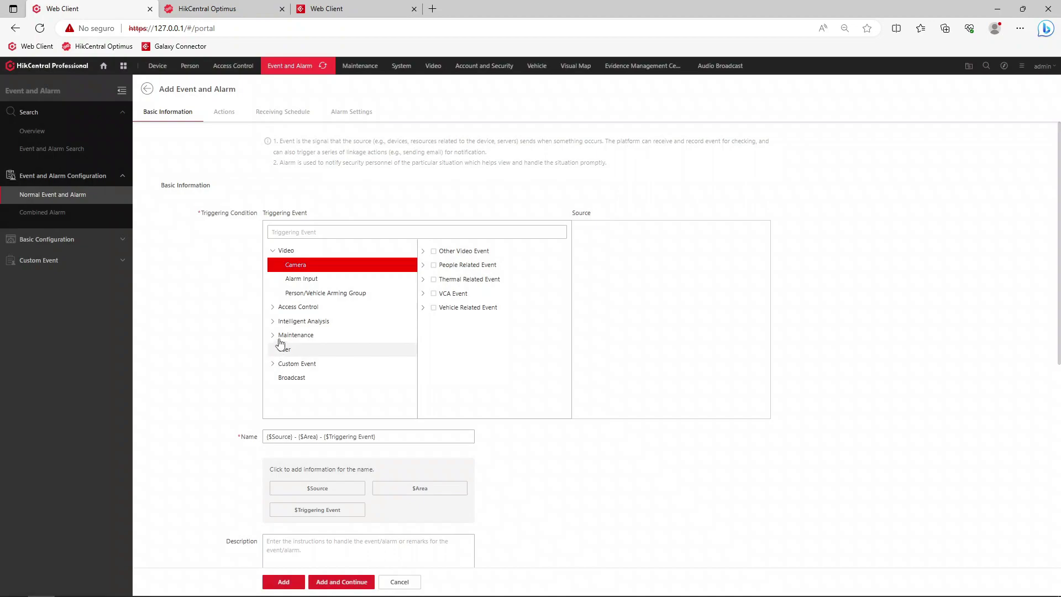
# Step: Set the triggering condition to the door event Access Granted by Card, with Door 01 of K1T801 as the source
pyautogui.click(272, 308)
pyautogui.click(289, 322)
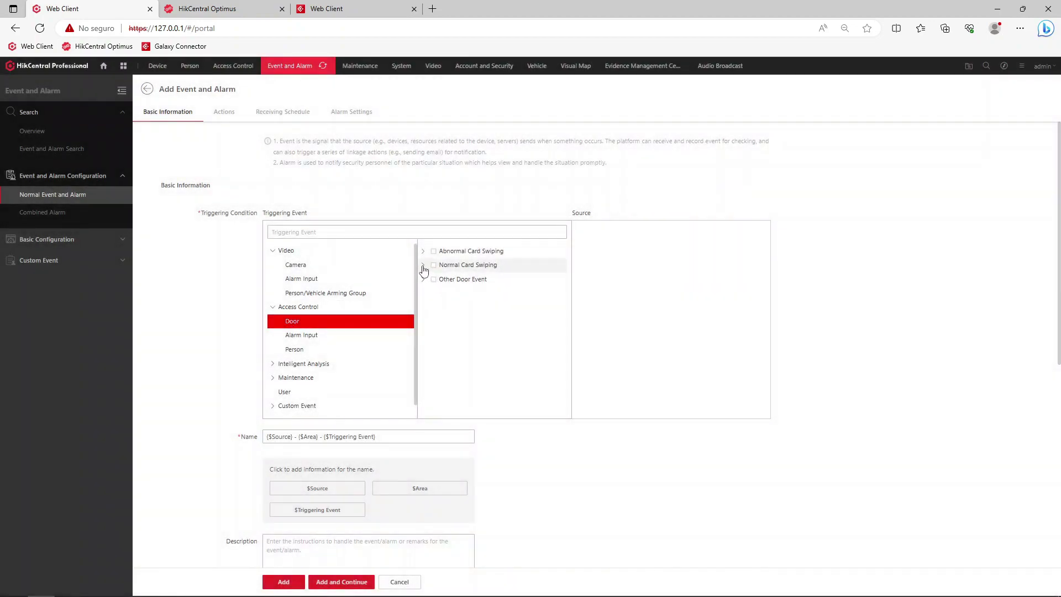
pyautogui.click(423, 265)
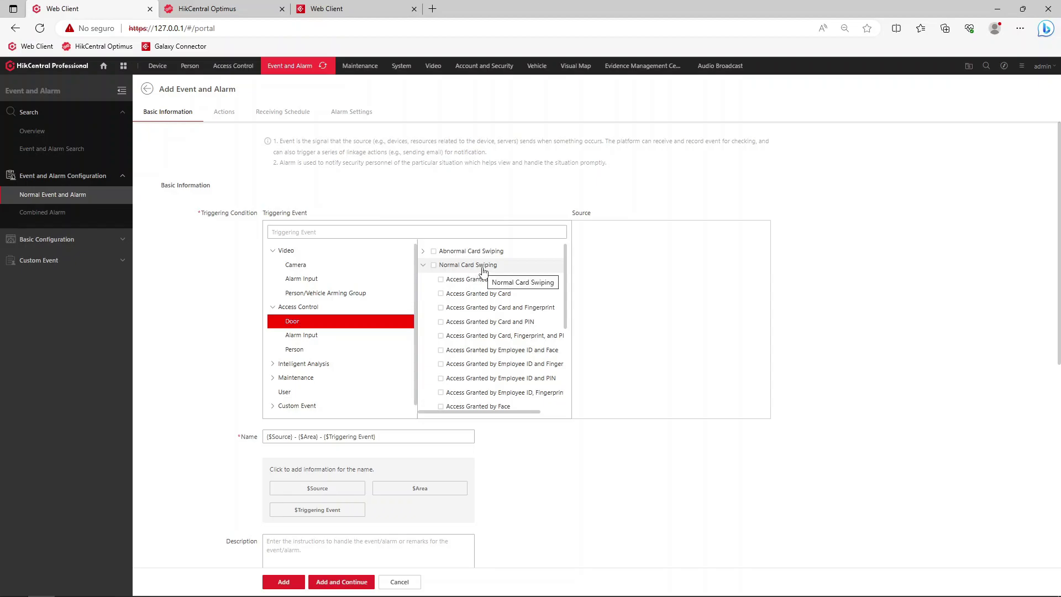
pyautogui.click(440, 294)
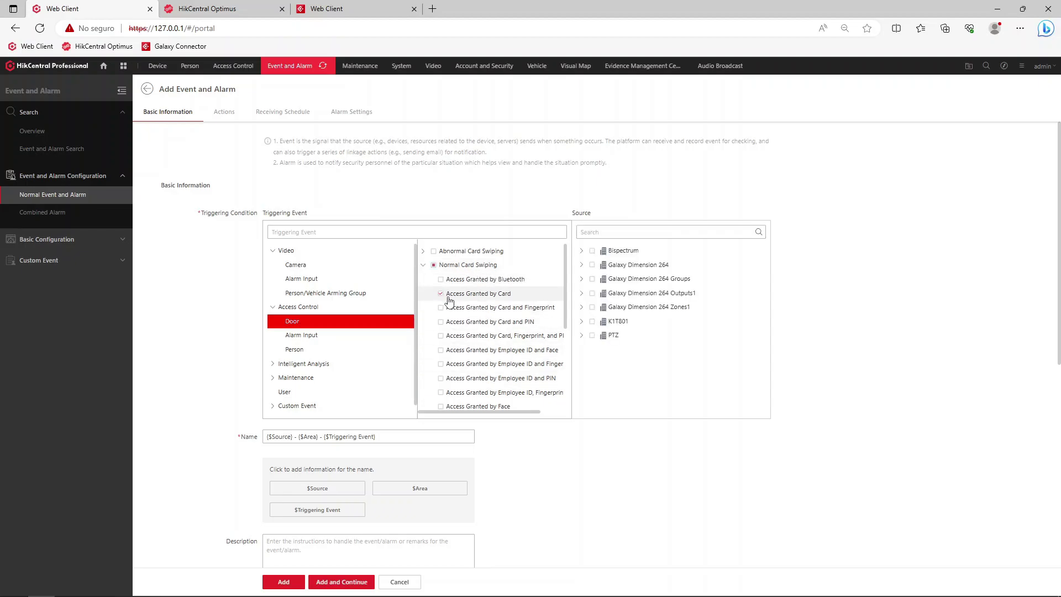
pyautogui.click(582, 323)
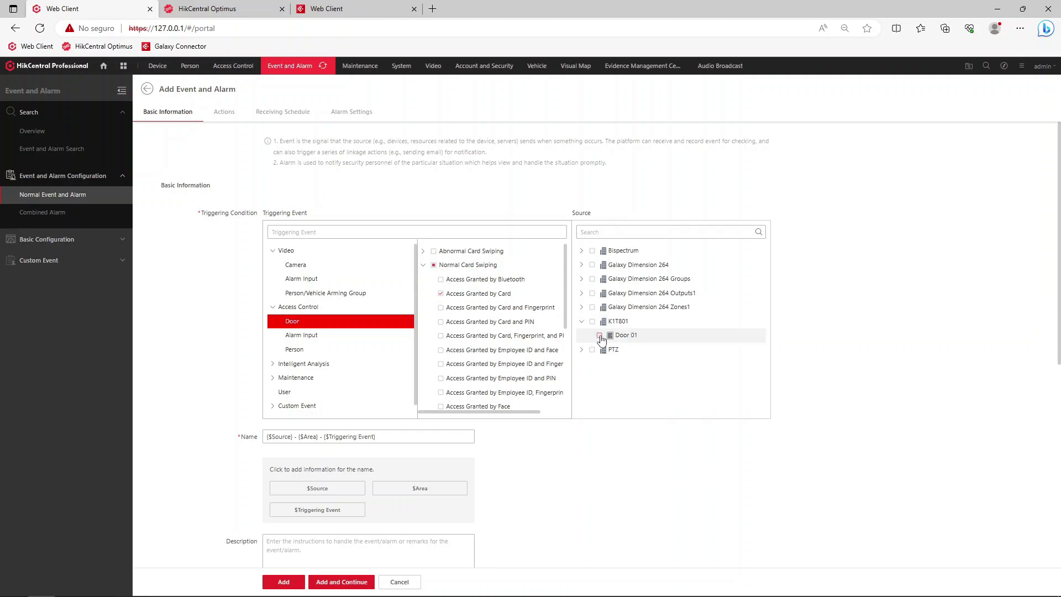
pyautogui.click(599, 336)
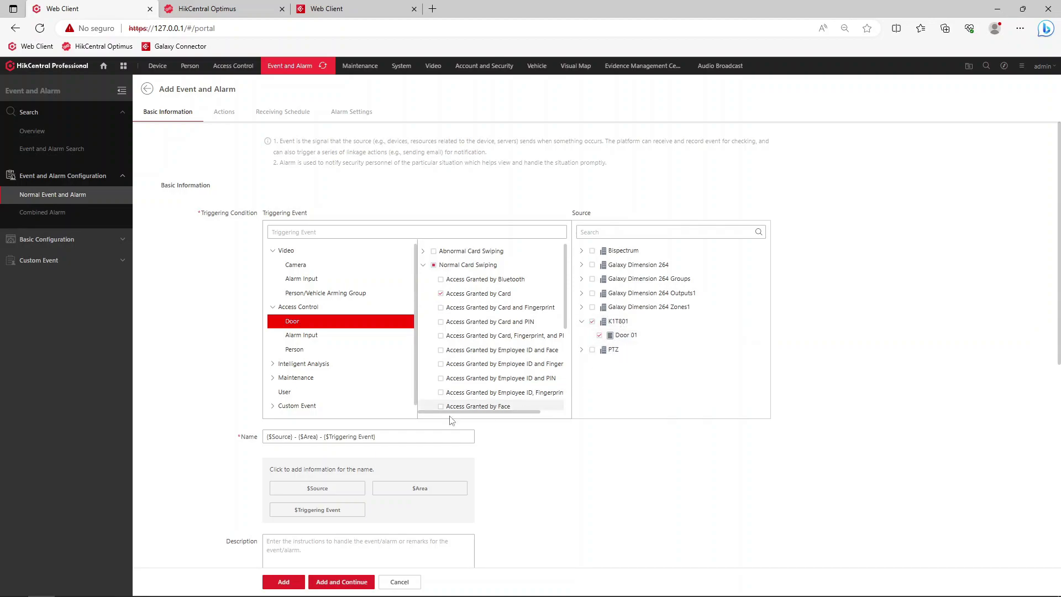
# Step: Add a Link Third-Party Integrated Resource action with output GD264_Salida1001 from Galaxy Dimension 264 Outputs1
pyautogui.scroll(-6, 204, 477)
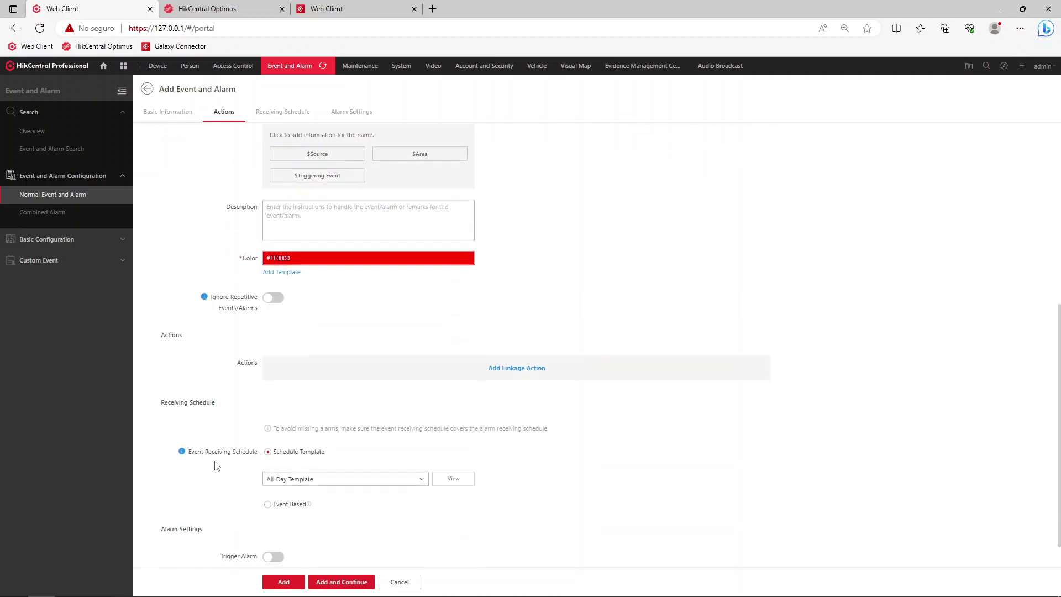
pyautogui.scroll(-1, 172, 278)
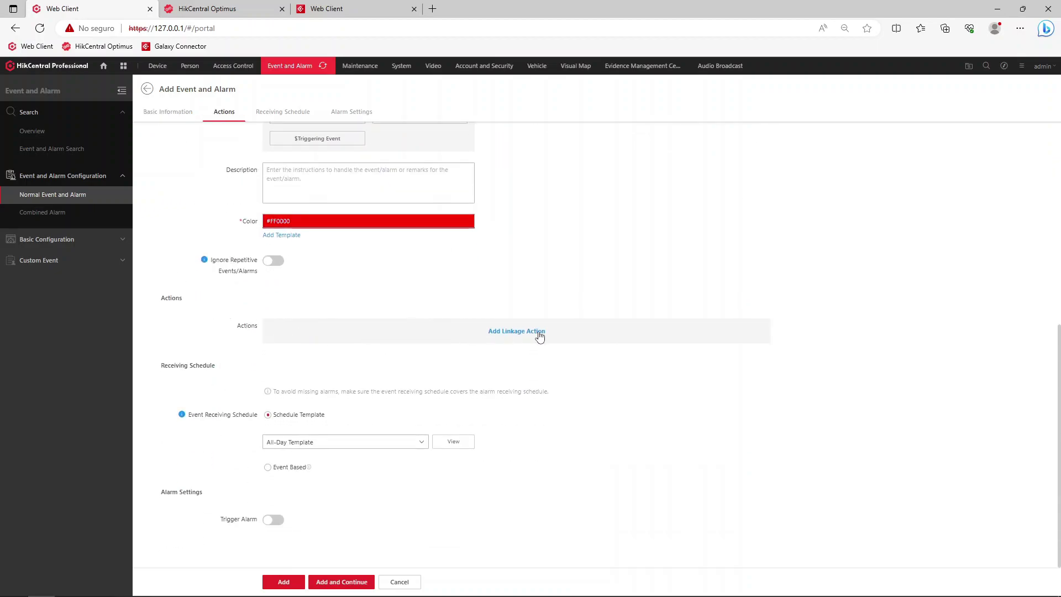
pyautogui.click(515, 333)
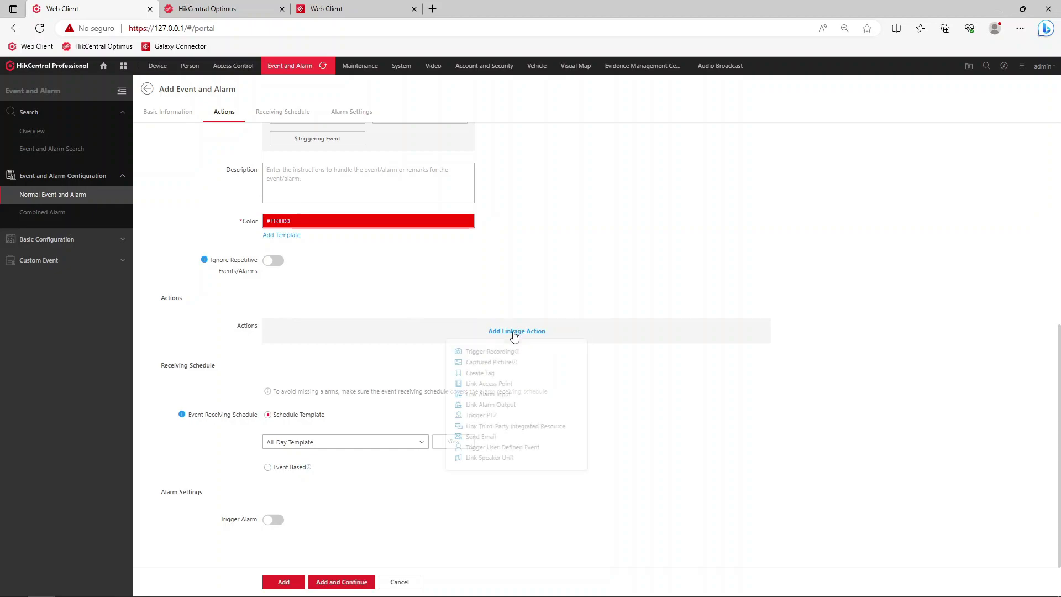
pyautogui.click(509, 428)
pyautogui.scroll(-3, 387, 423)
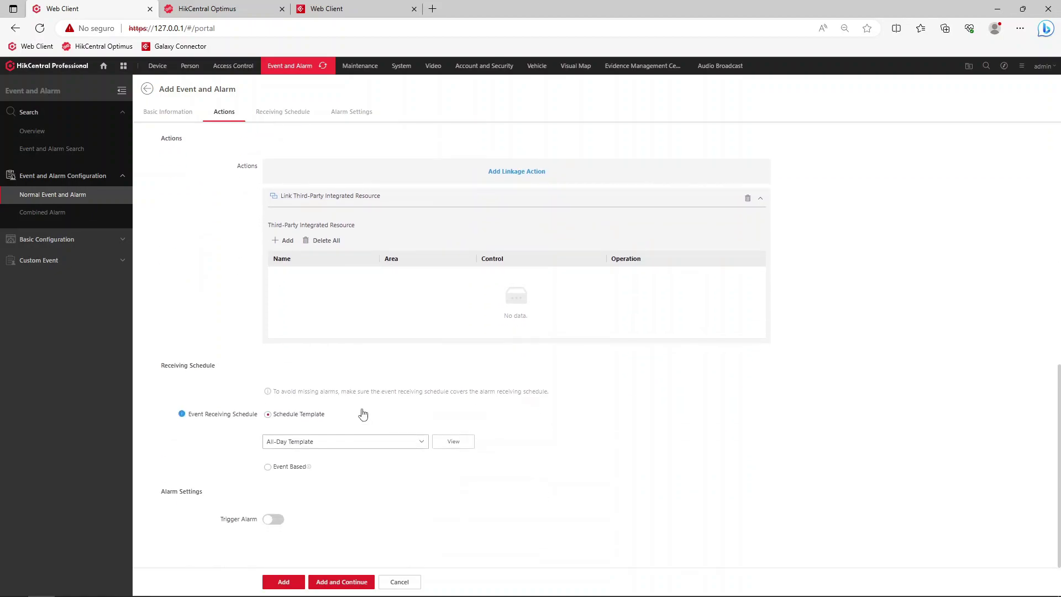
pyautogui.scroll(1, 338, 388)
pyautogui.click(284, 307)
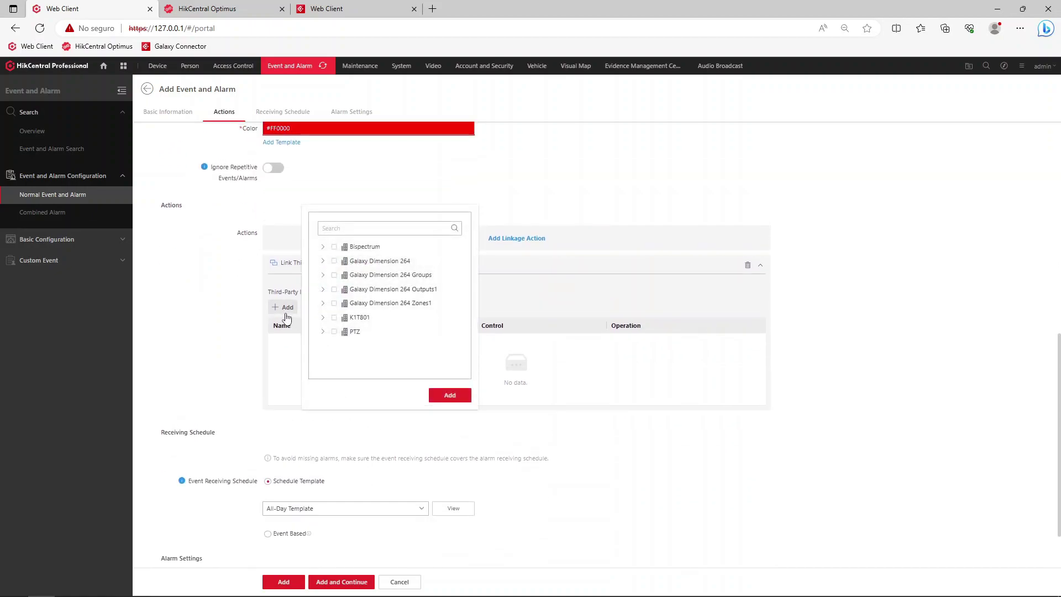
pyautogui.click(323, 290)
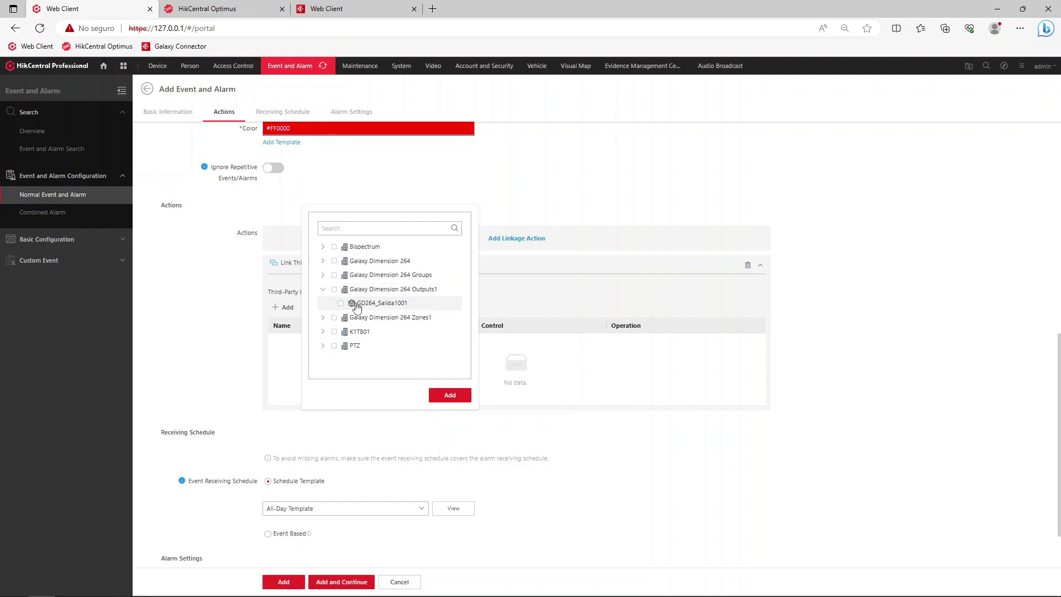
pyautogui.click(341, 303)
pyautogui.click(449, 396)
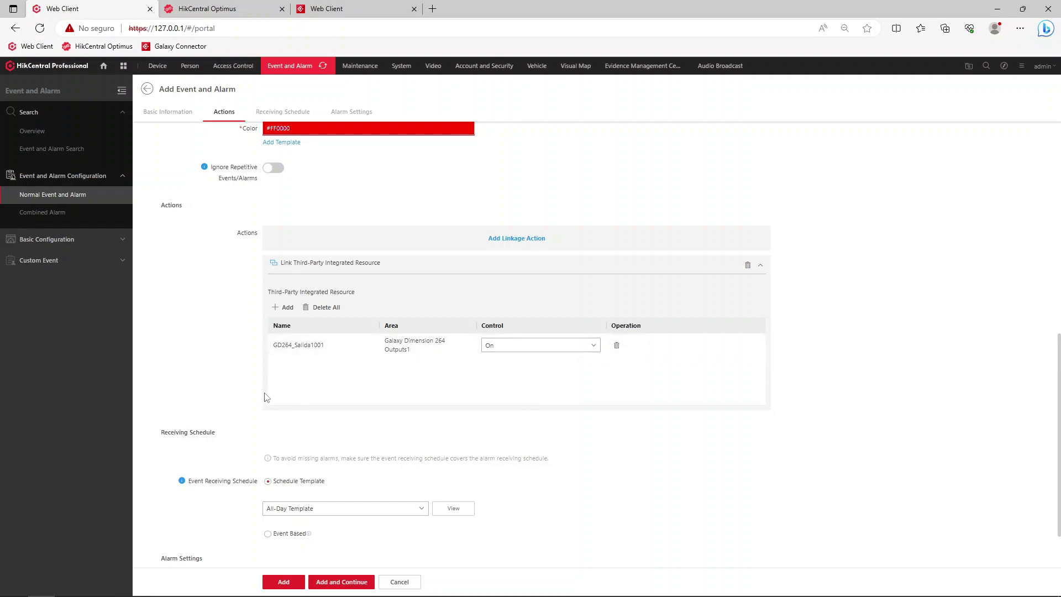
# Step: Enable alarm triggering for the event and set the alarm priority to Medium
pyautogui.scroll(-2, 265, 397)
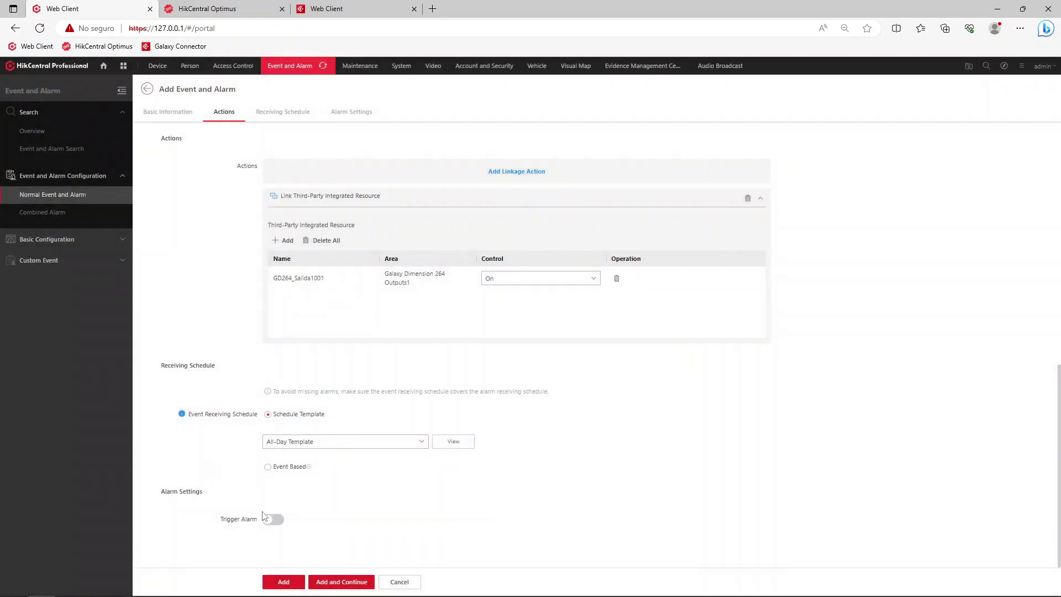
pyautogui.click(265, 518)
pyautogui.scroll(-5, 249, 486)
pyautogui.click(381, 279)
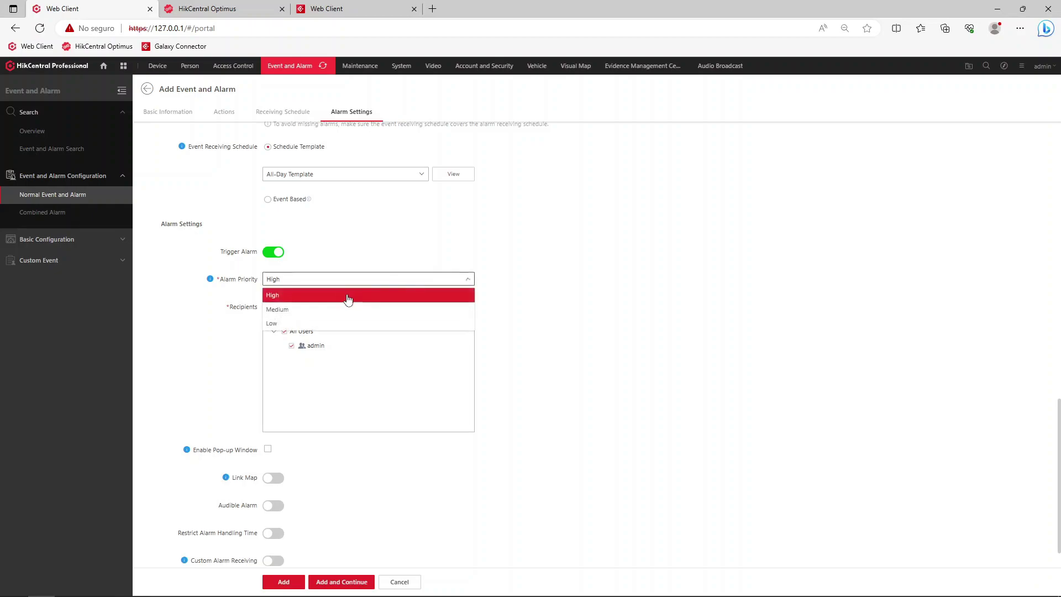
pyautogui.click(308, 310)
# Step: Enable the alarm's pop-up window and link the alarm to the GIS Map
pyautogui.scroll(-1, 210, 359)
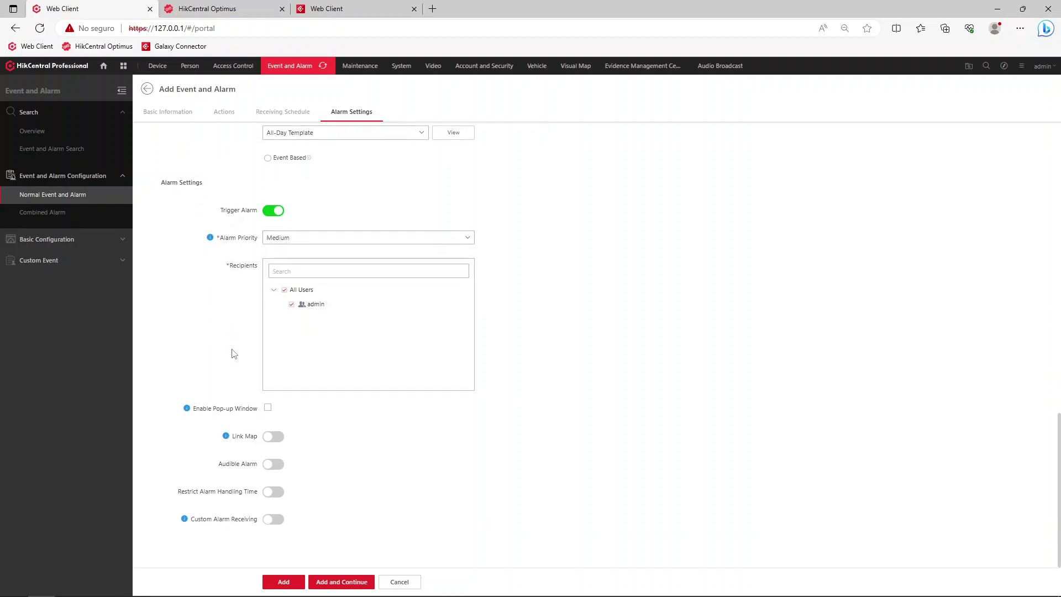
pyautogui.click(268, 409)
pyautogui.click(272, 440)
pyautogui.scroll(-3, 230, 457)
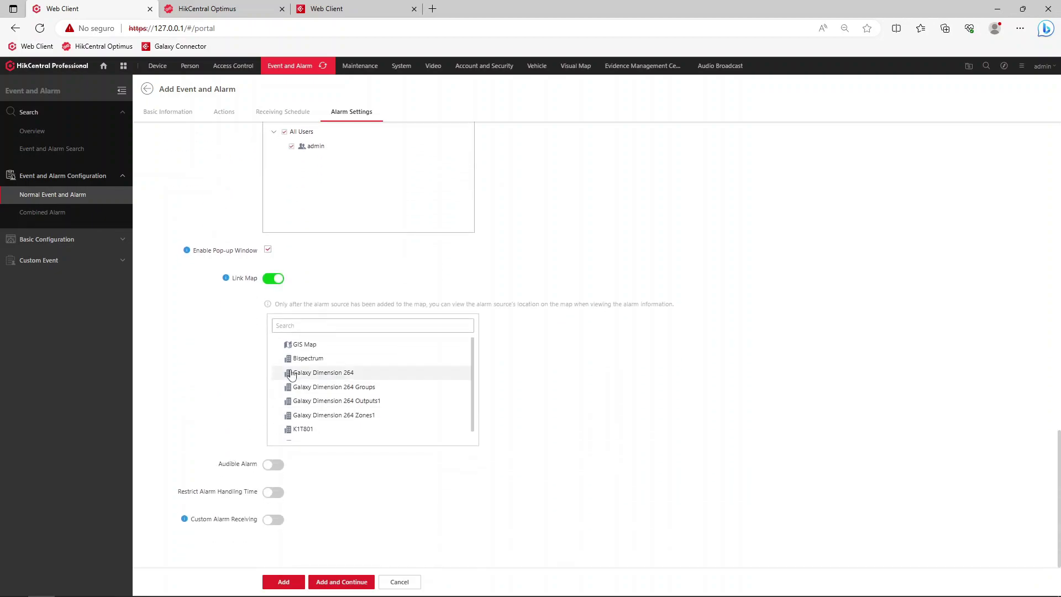
pyautogui.click(303, 344)
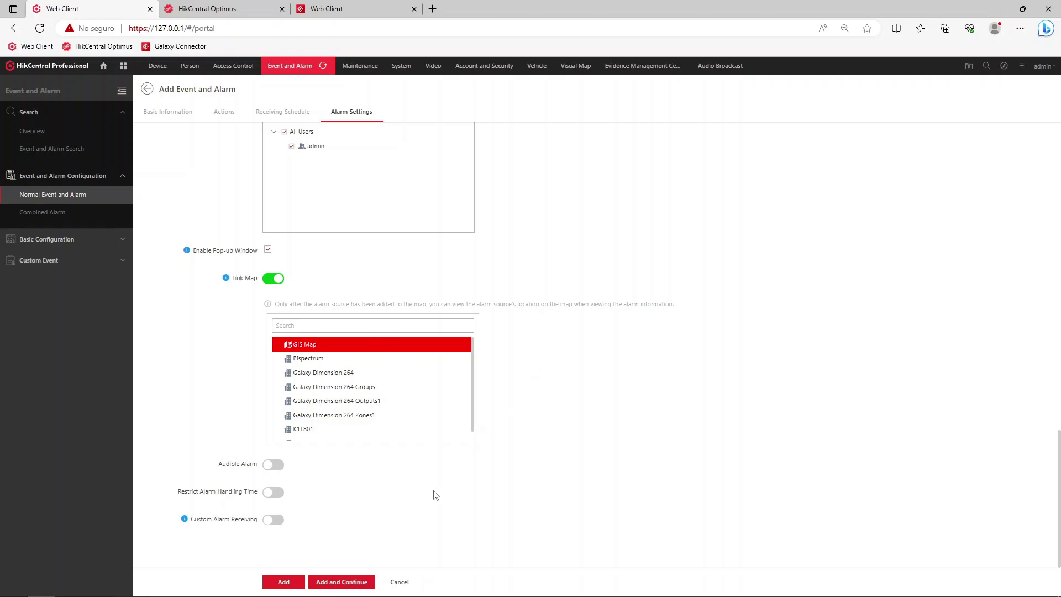
# Step: Save the card-access alarm and expand its entry in the event list to review its linked actions
pyautogui.click(330, 585)
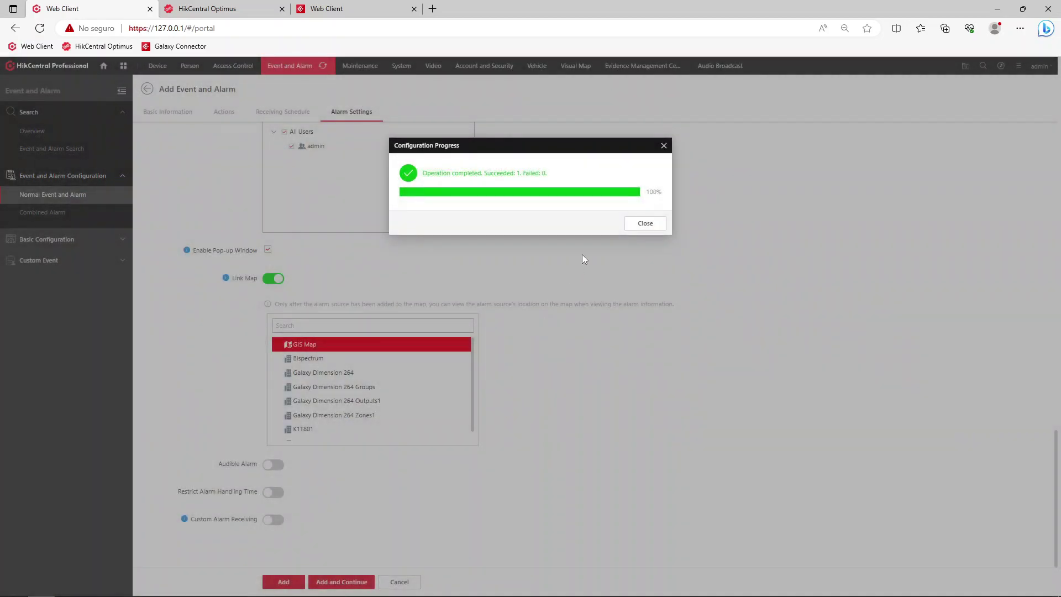
pyautogui.click(645, 224)
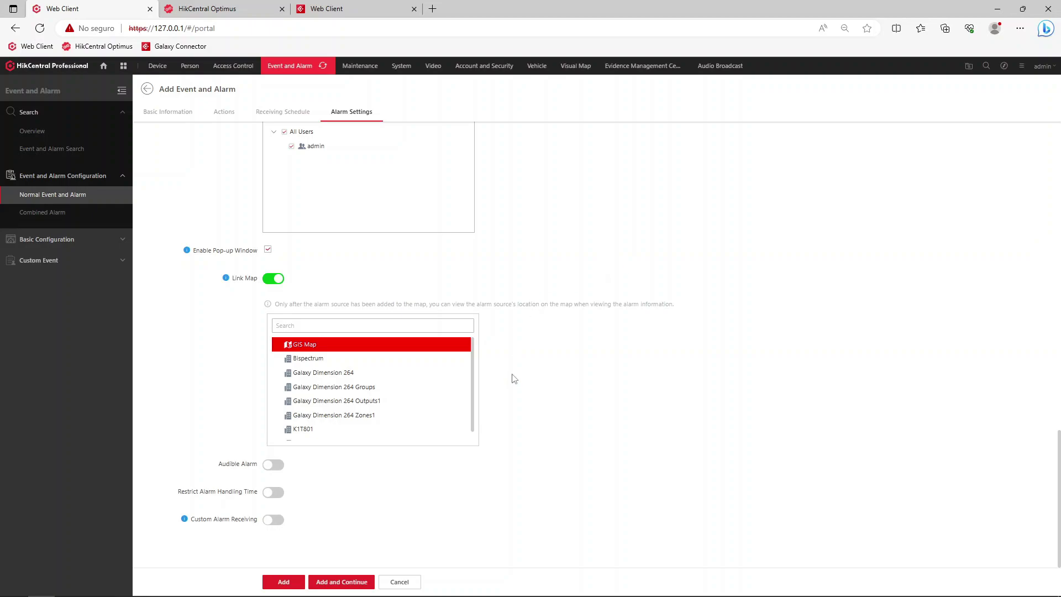
pyautogui.click(288, 585)
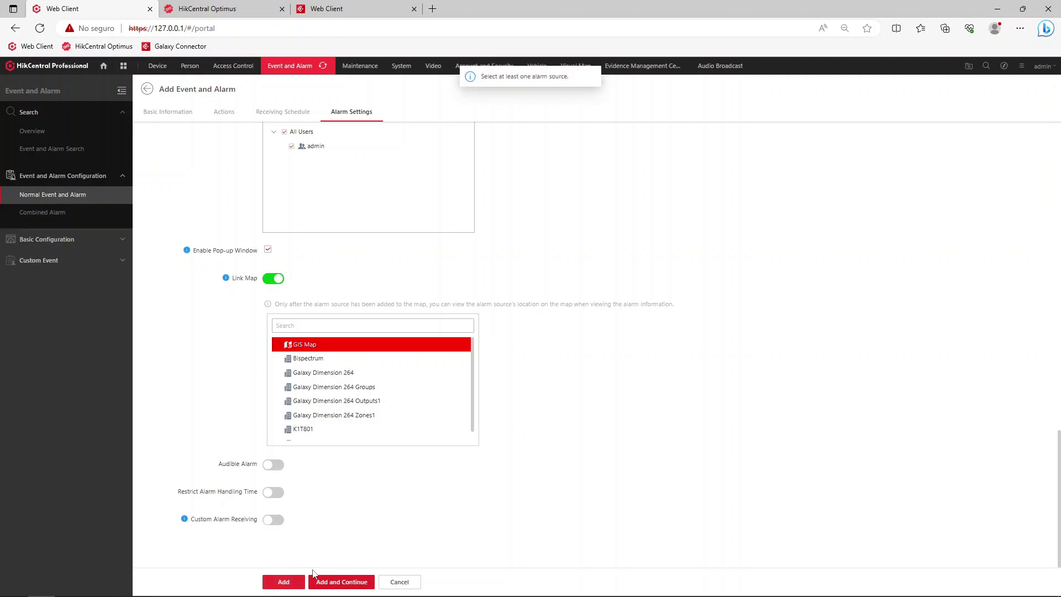
pyautogui.click(395, 582)
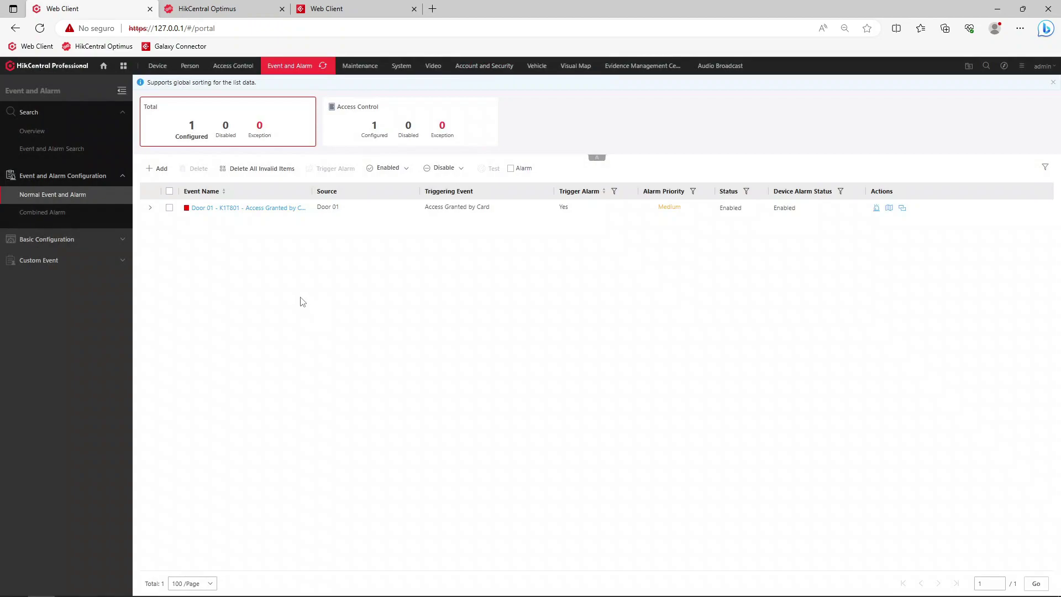
pyautogui.click(150, 211)
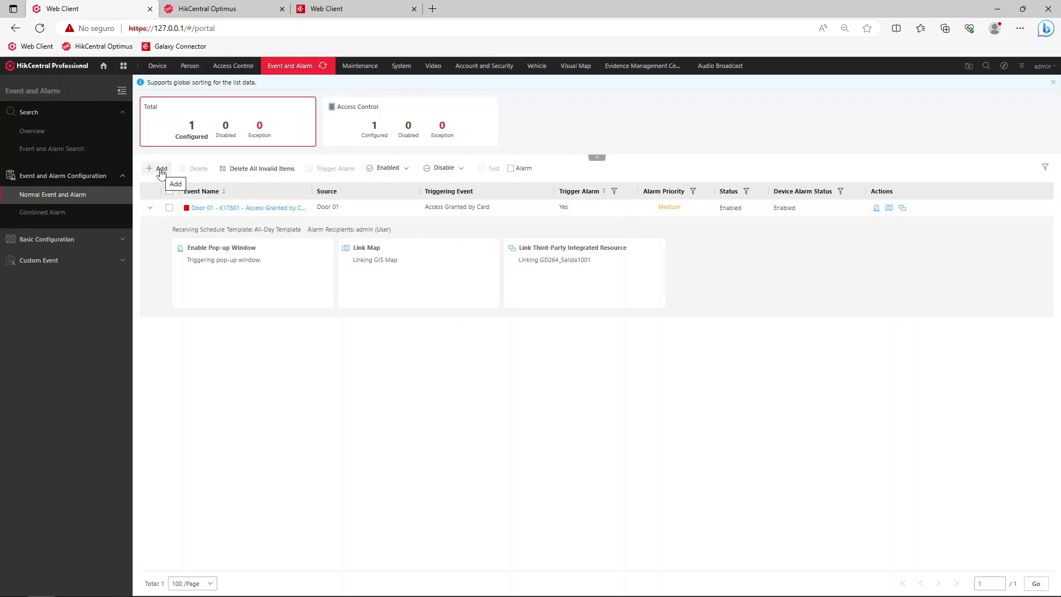
# Step: Start another event triggered by Access Granted by Fingerprint, with K1T801 and its Door 01 as the source
pyautogui.click(161, 169)
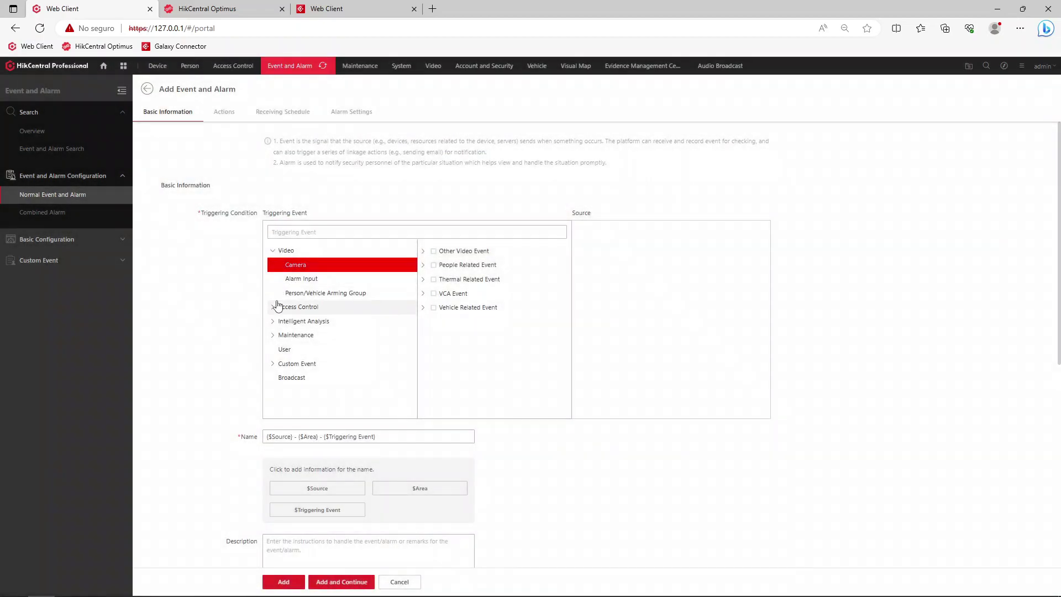
pyautogui.click(274, 306)
pyautogui.click(294, 323)
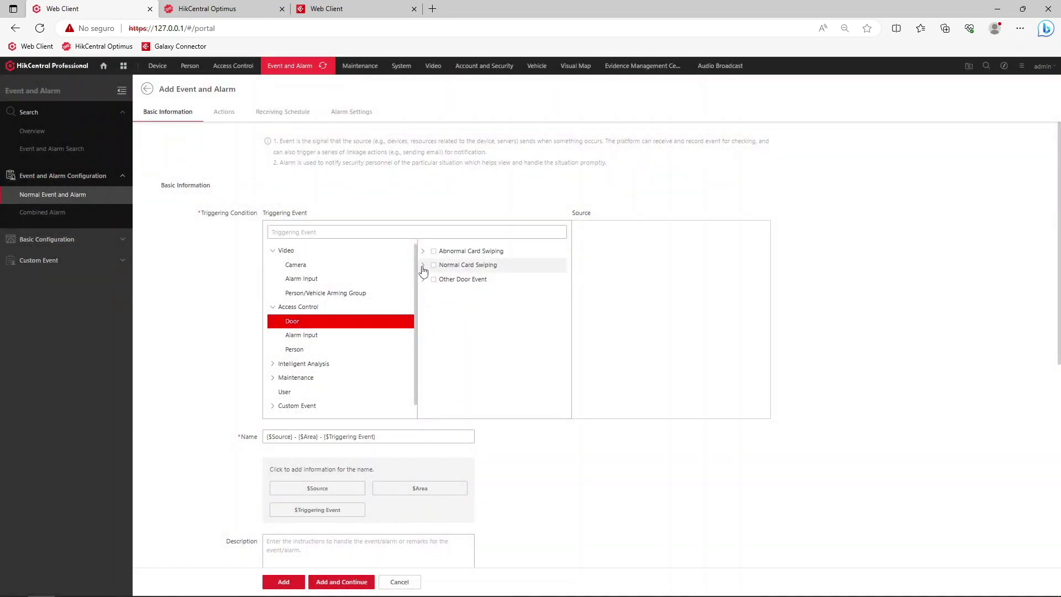
pyautogui.click(423, 266)
pyautogui.scroll(-3, 491, 371)
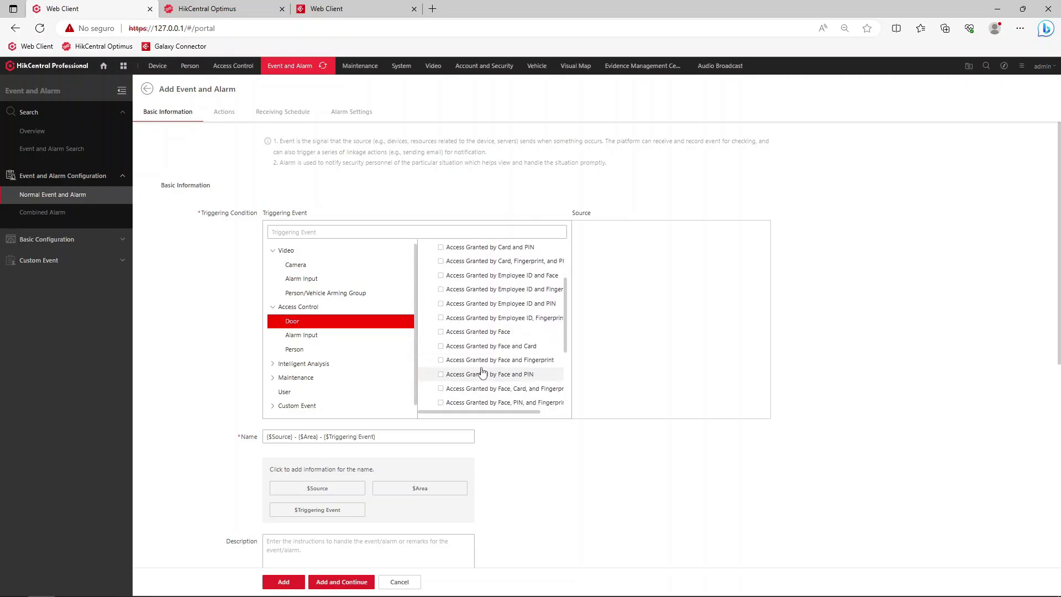
pyautogui.scroll(-2, 482, 373)
pyautogui.click(453, 368)
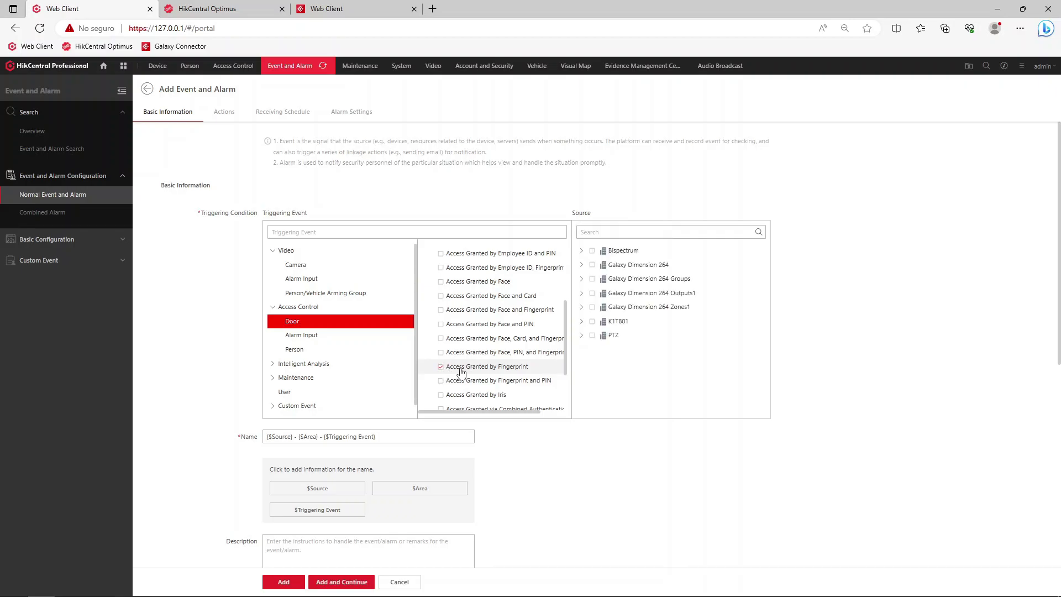
pyautogui.click(581, 321)
pyautogui.click(592, 322)
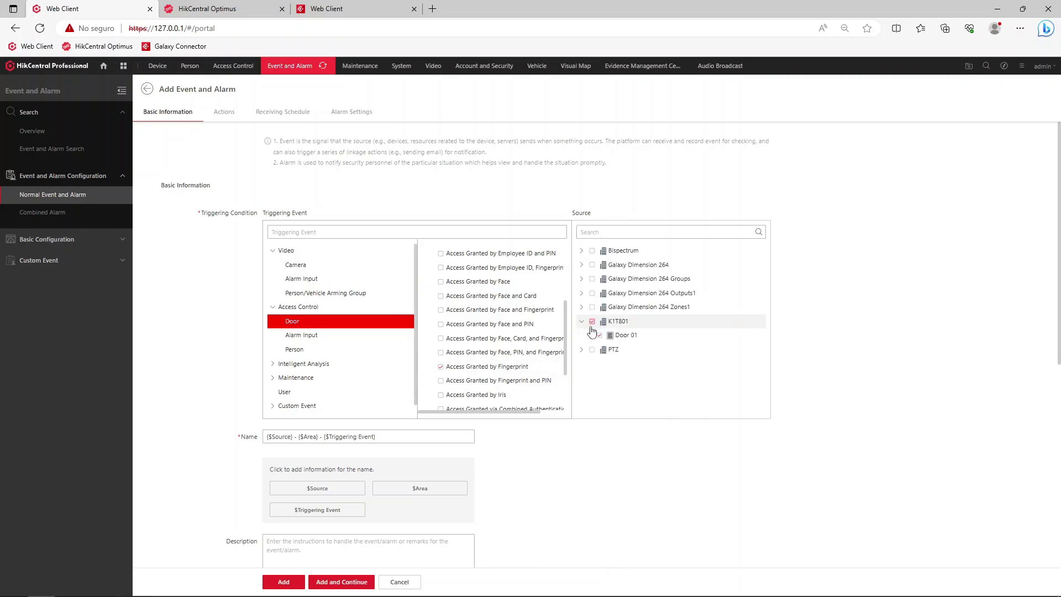
# Step: Link the third-party resource GD264_Salida1001 from Galaxy Dimension 264 Outputs1 to the fingerprint event and set its control to Off
pyautogui.scroll(-5, 177, 426)
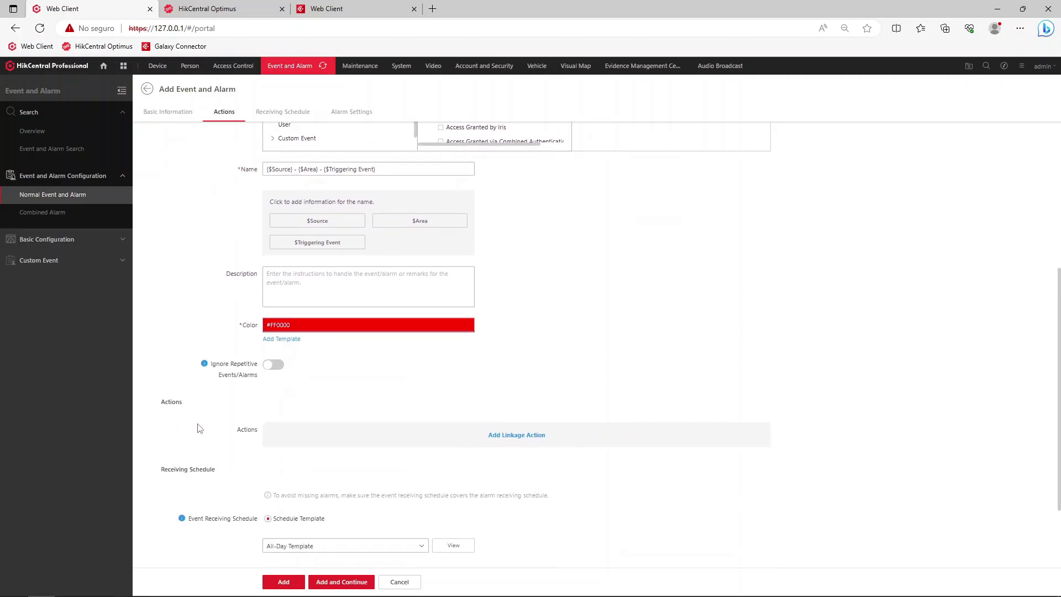
pyautogui.scroll(-1, 199, 429)
pyautogui.click(510, 370)
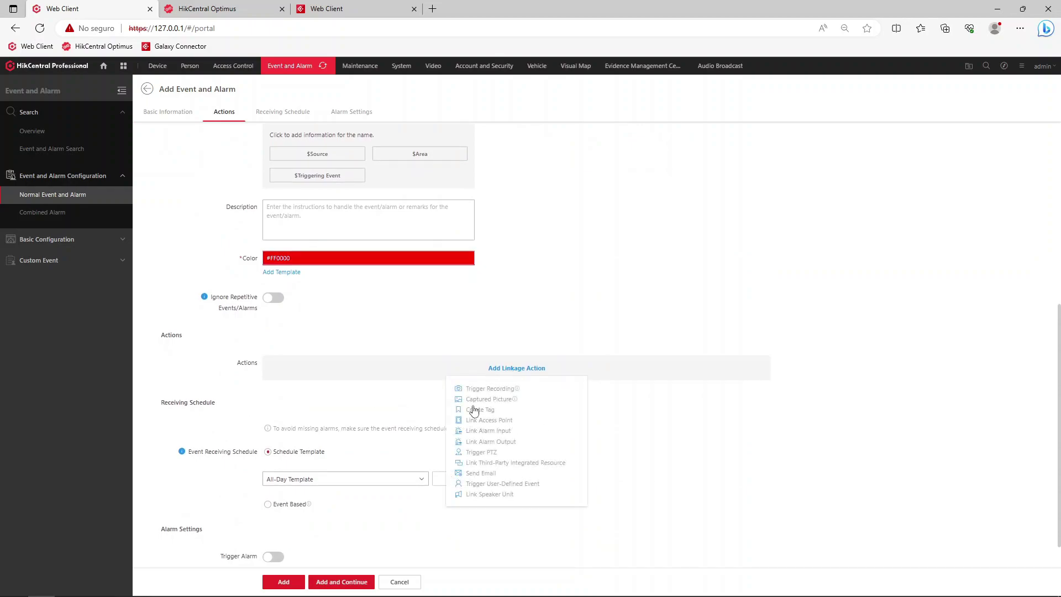
pyautogui.click(487, 463)
pyautogui.click(284, 437)
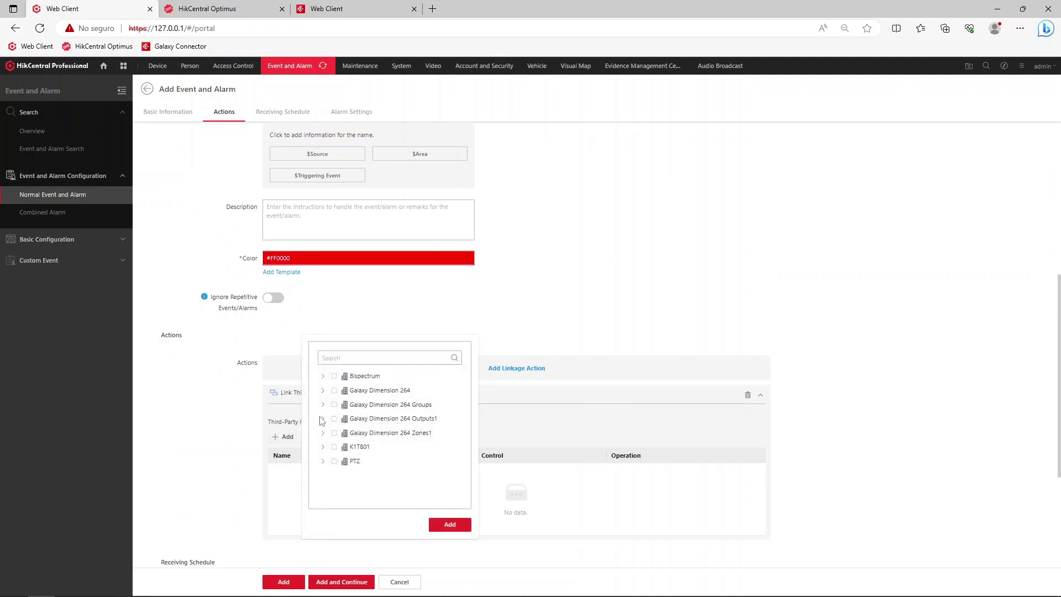
pyautogui.click(323, 419)
pyautogui.click(341, 433)
pyautogui.click(450, 524)
pyautogui.click(520, 476)
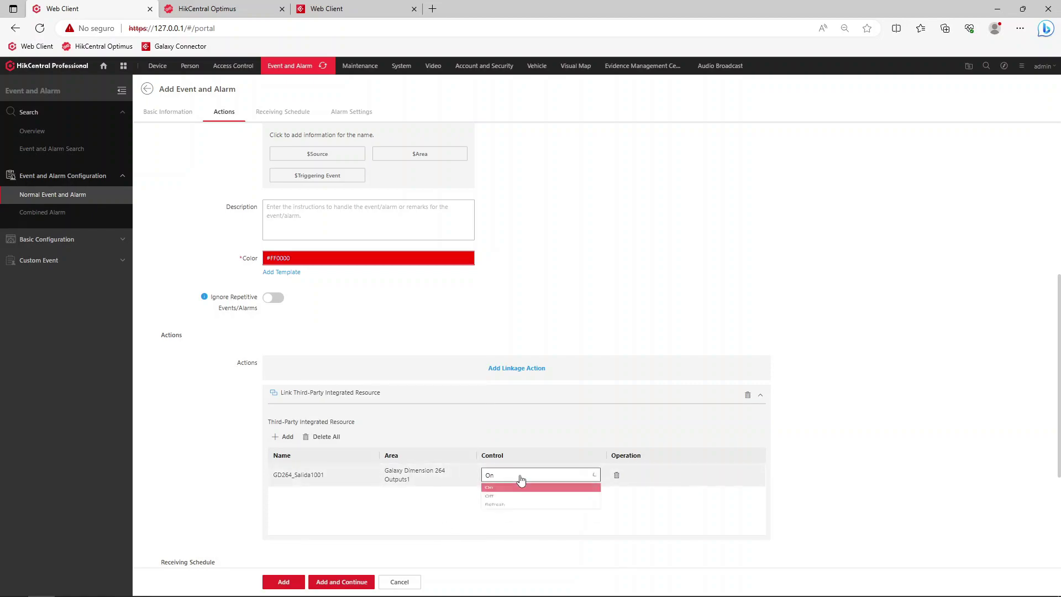
pyautogui.click(500, 500)
# Step: Enable alarm triggering for the fingerprint event and set the alarm priority to Low
pyautogui.scroll(-1, 230, 465)
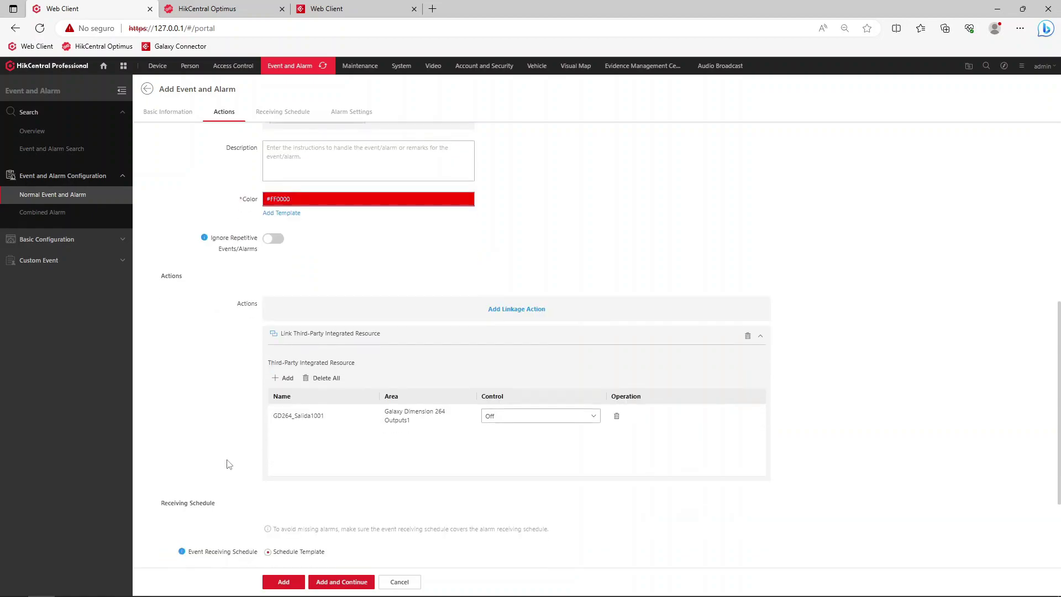
pyautogui.scroll(-2, 229, 465)
pyautogui.click(274, 519)
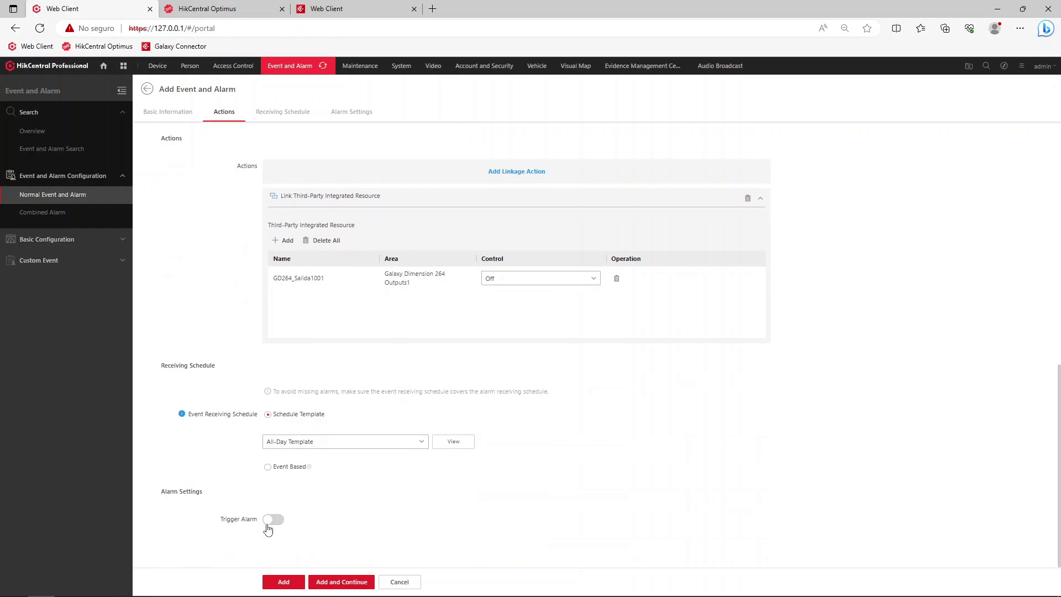
pyautogui.scroll(-3, 313, 387)
pyautogui.click(309, 347)
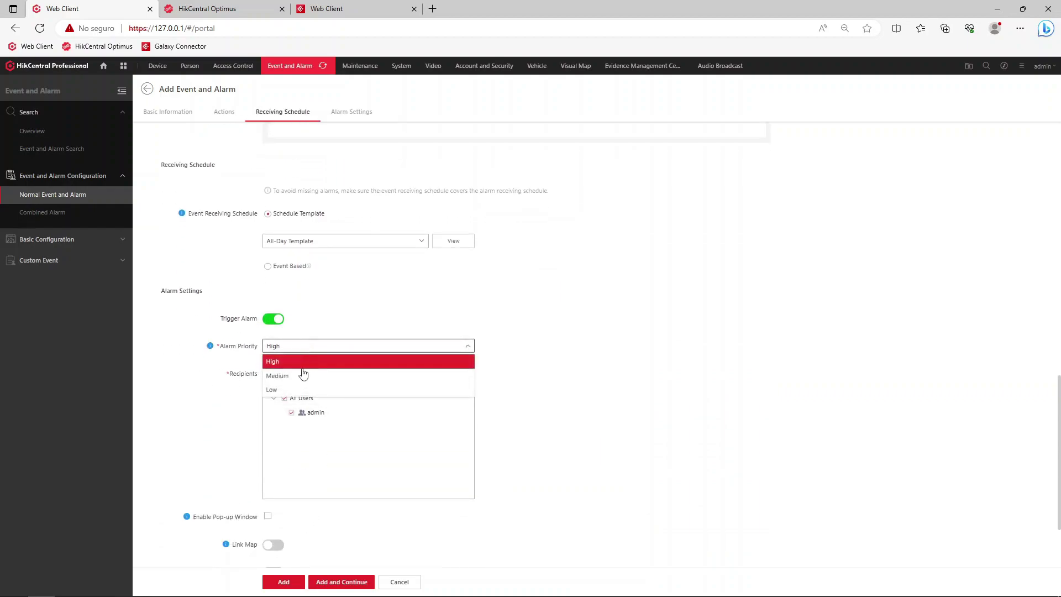
pyautogui.click(298, 389)
# Step: Enable the fingerprint alarm's pop-up window and link the alarm to the GIS Map
pyautogui.scroll(-1, 220, 436)
pyautogui.scroll(-1, 220, 437)
pyautogui.click(268, 408)
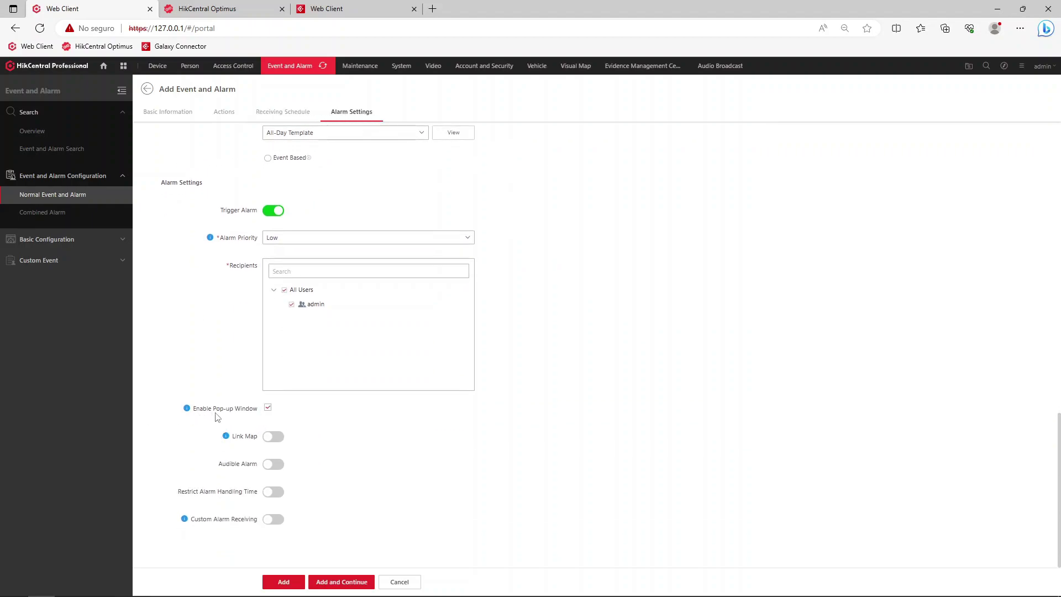
pyautogui.click(273, 436)
pyautogui.click(409, 506)
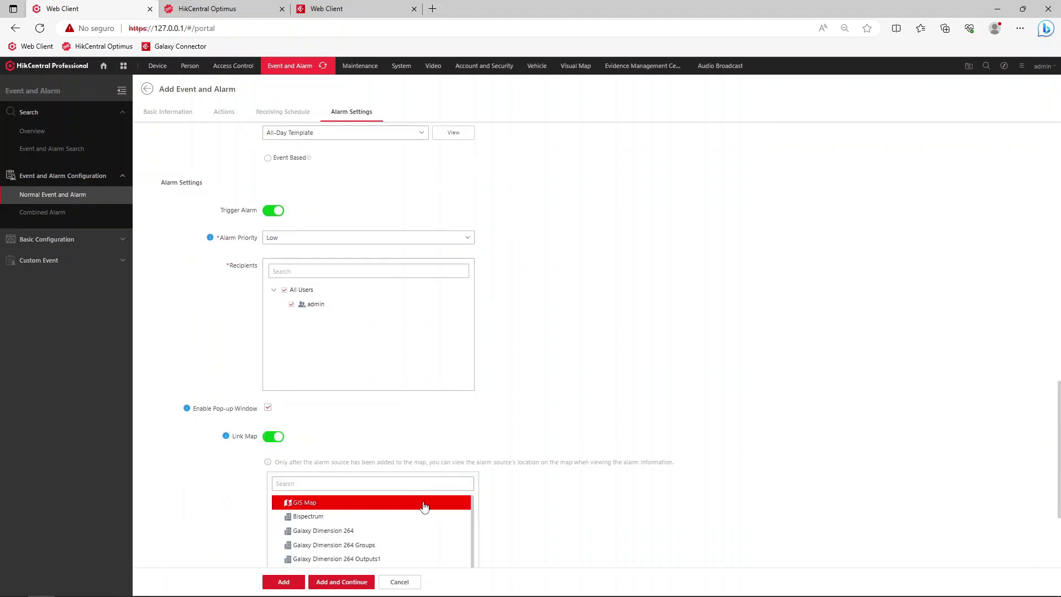
# Step: Save the fingerprint-access alarm and close the configuration progress dialog
pyautogui.scroll(-3, 498, 494)
pyautogui.click(283, 585)
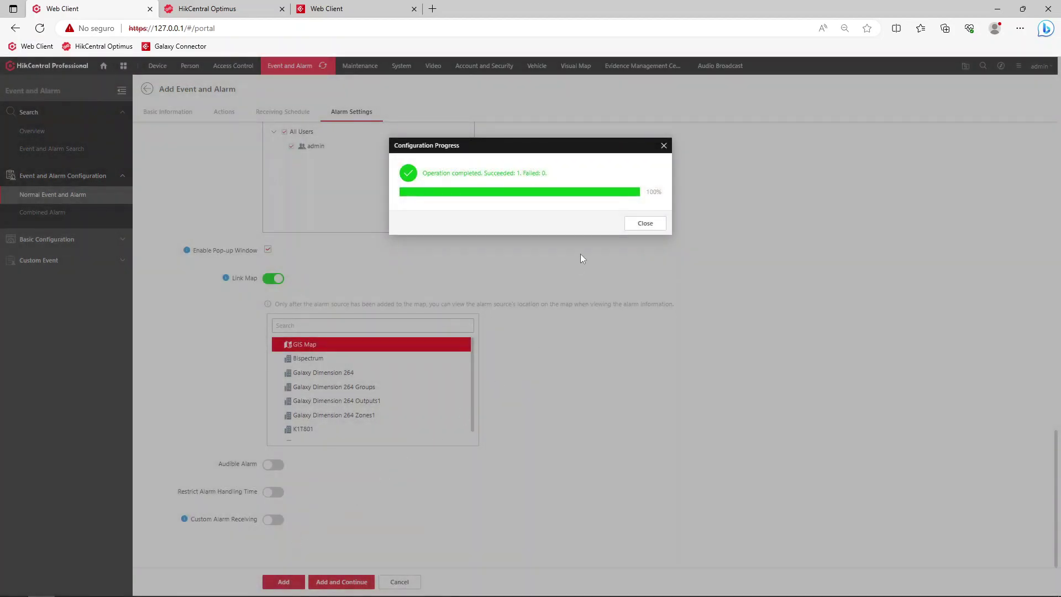
pyautogui.click(643, 224)
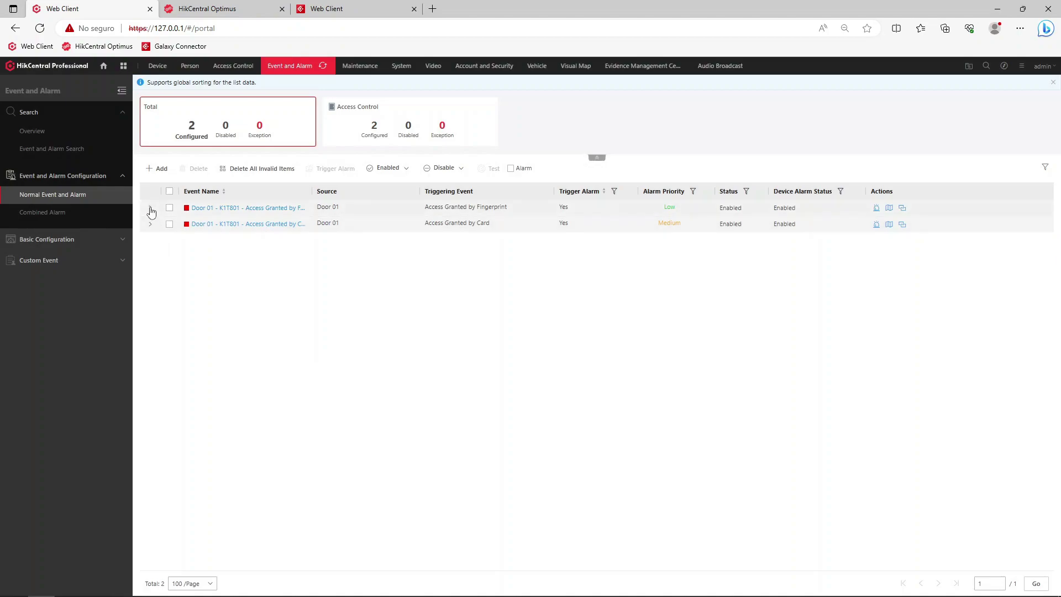
# Step: Review the linked actions of the card and fingerprint alarms, check the fingerprint alarm's output control, and return to the event list
pyautogui.click(150, 208)
pyautogui.click(151, 325)
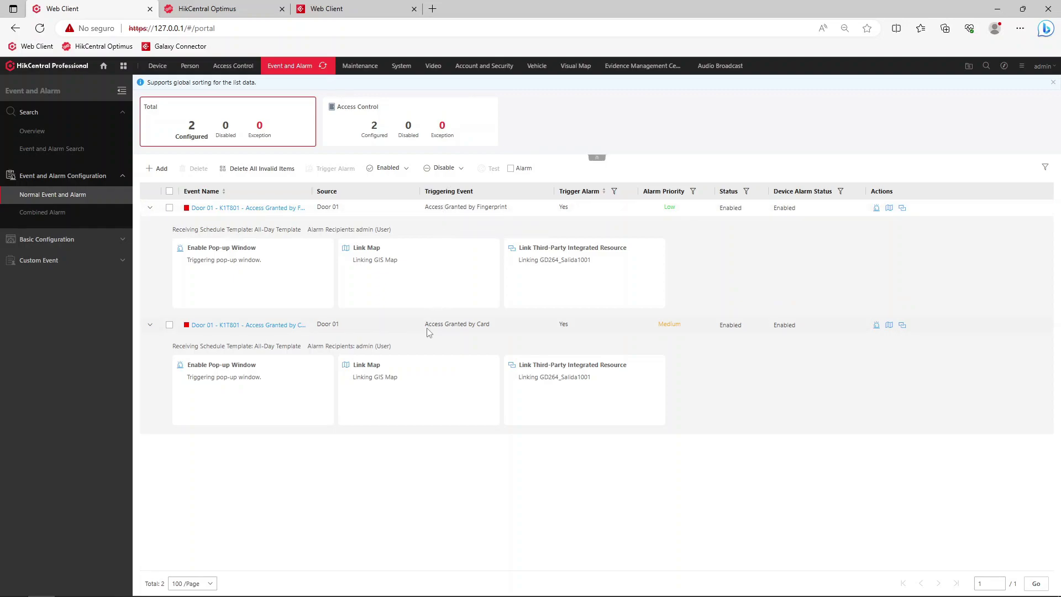
pyautogui.moveTo(433, 326); pyautogui.dragTo(496, 333)
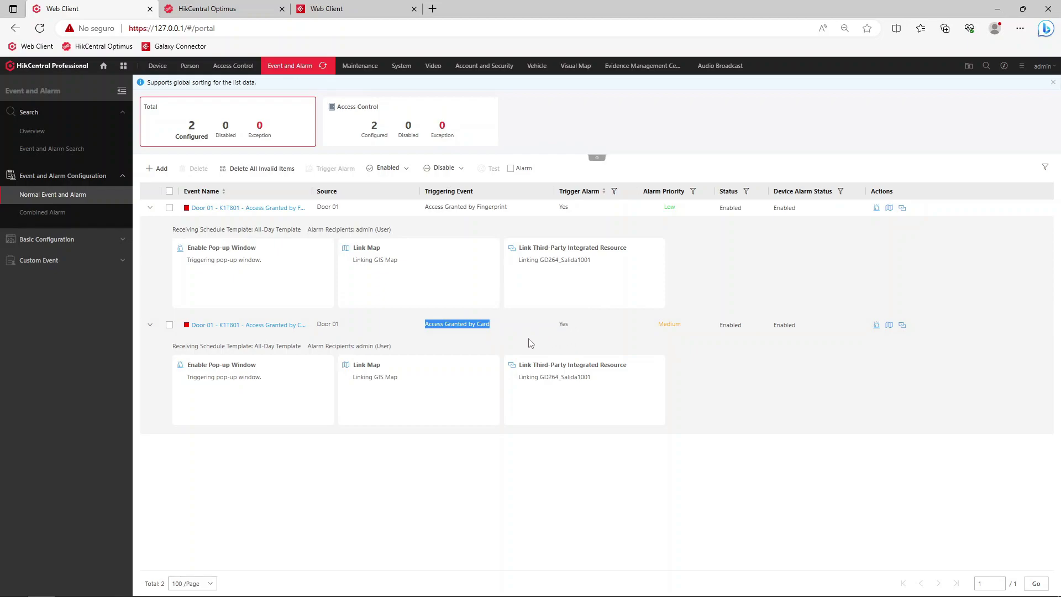
pyautogui.click(565, 404)
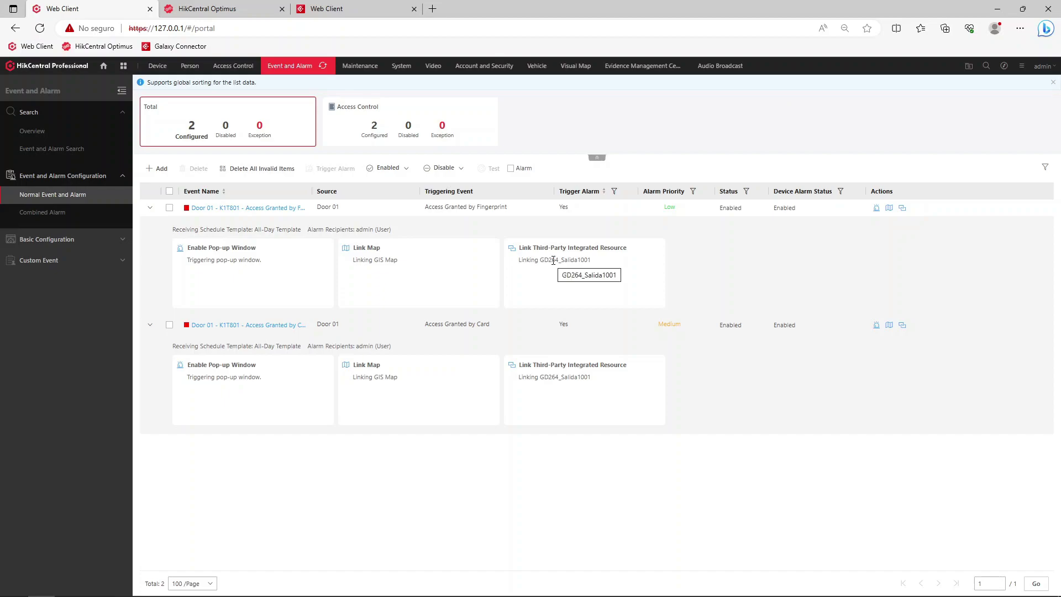
pyautogui.click(244, 217)
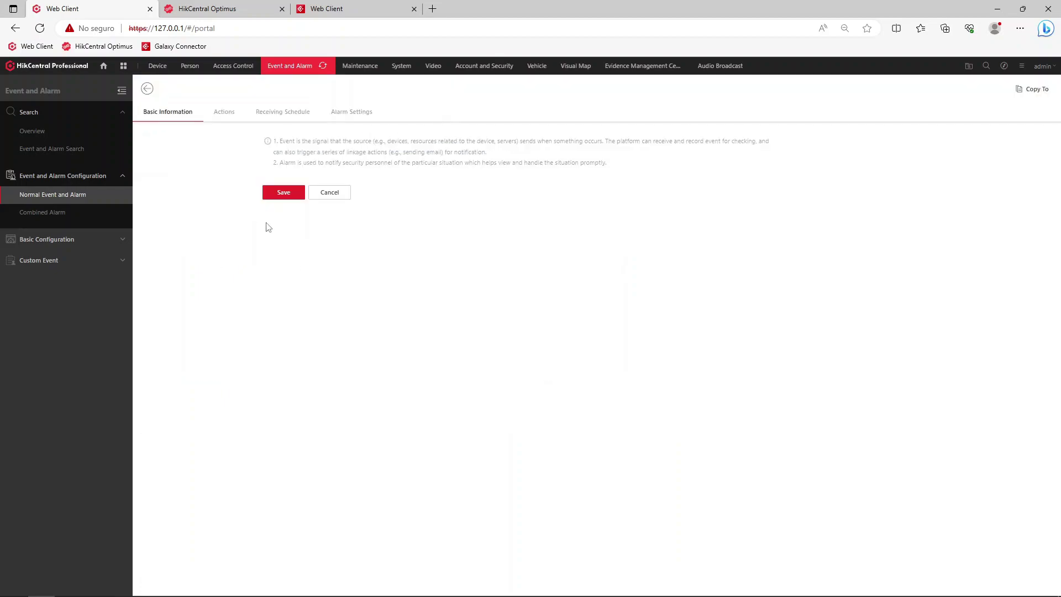
pyautogui.scroll(-2, 503, 489)
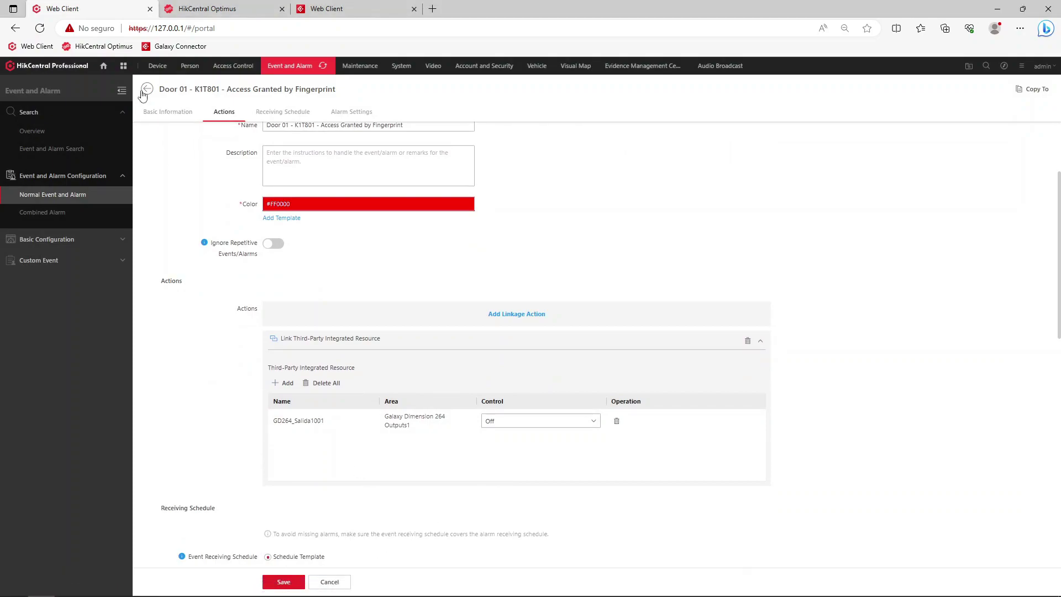
pyautogui.click(283, 582)
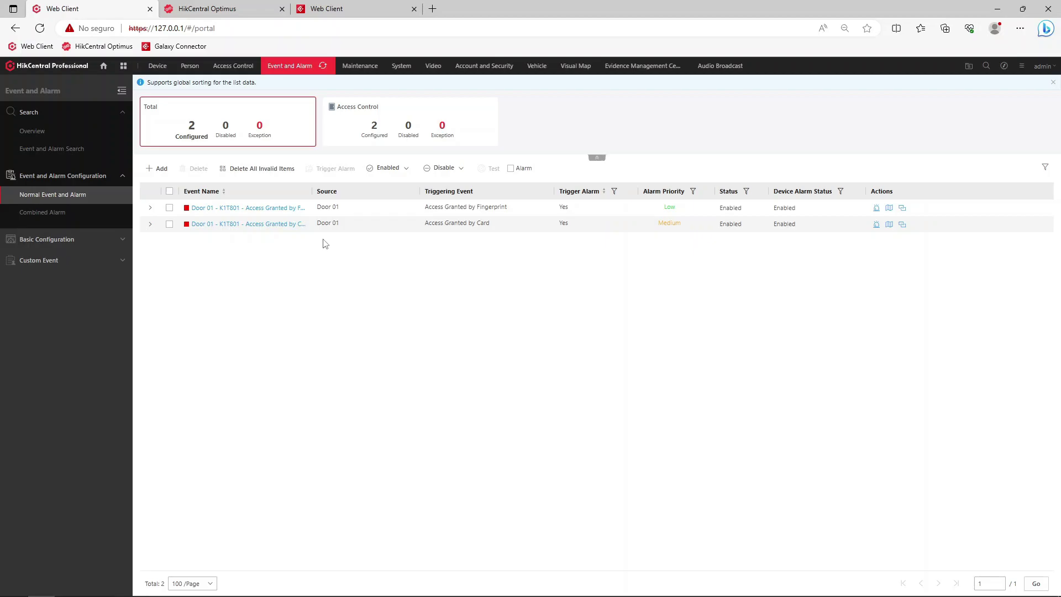
# Step: Start adding a new person and upload a profile picture from the Imágenes folder
pyautogui.click(188, 66)
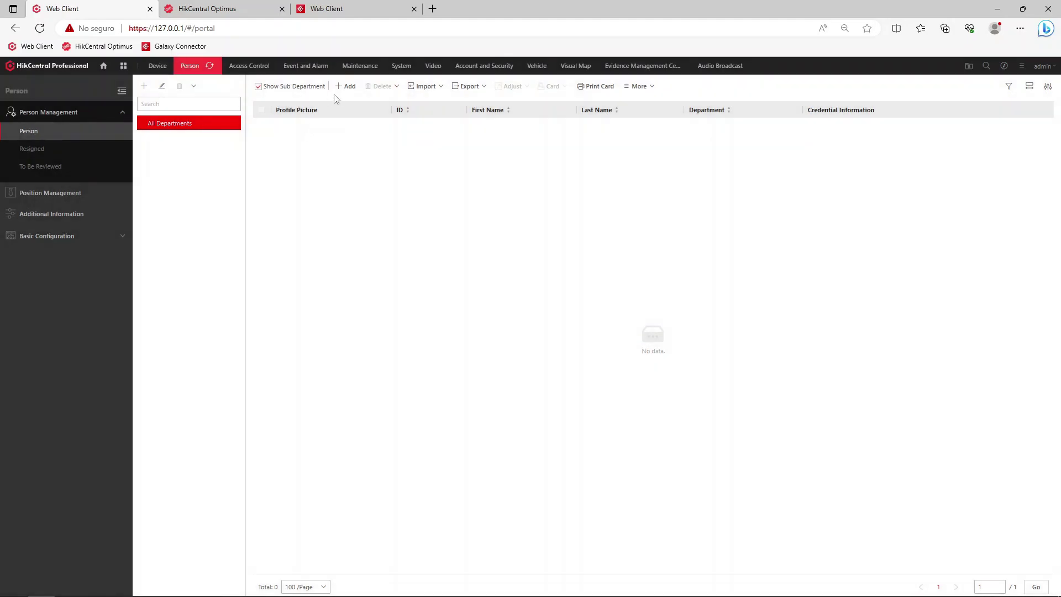
pyautogui.click(346, 87)
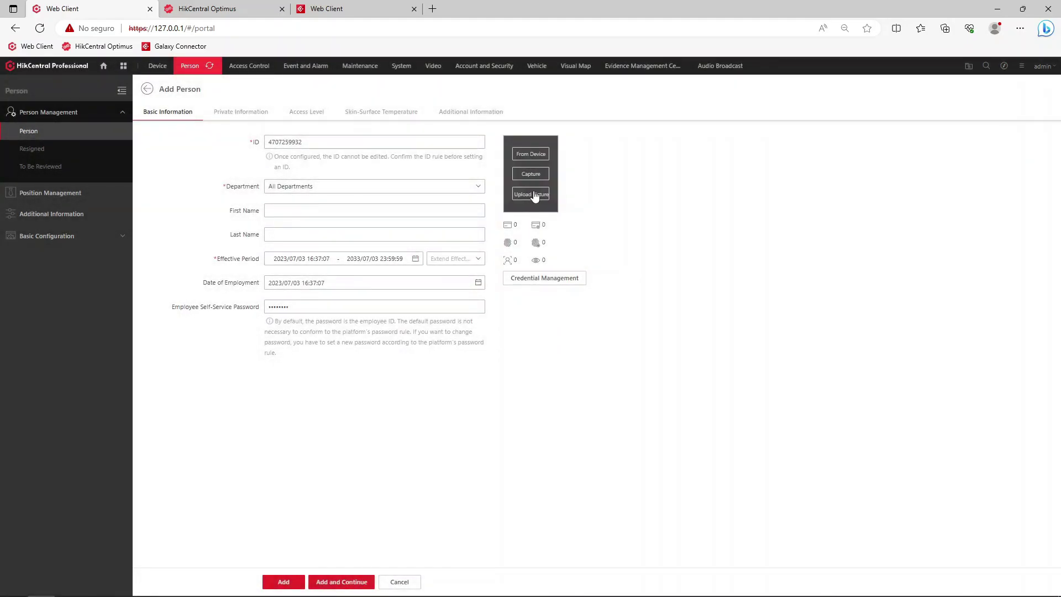
pyautogui.click(533, 194)
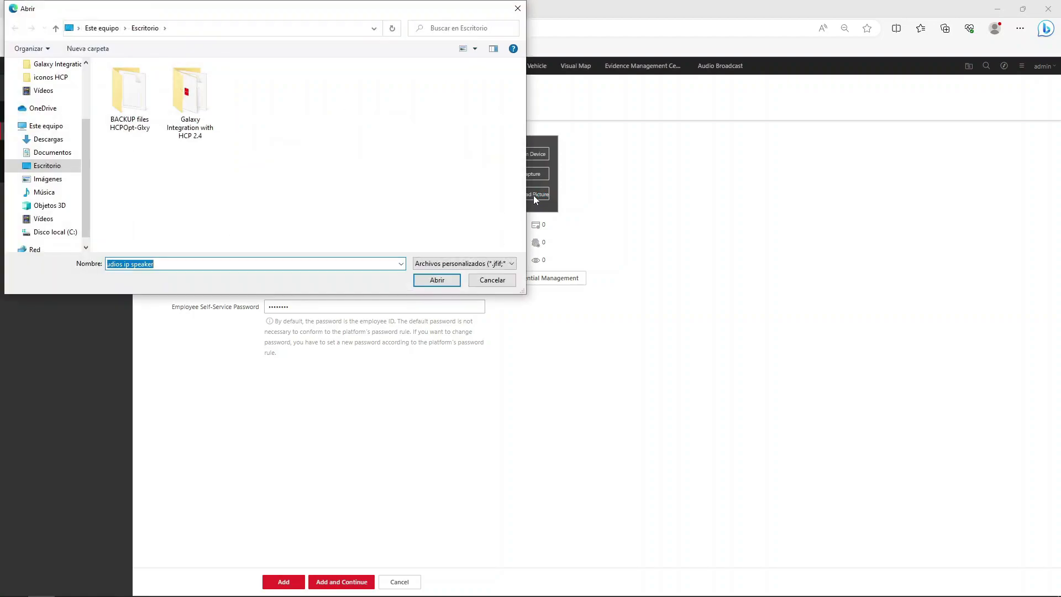
pyautogui.click(48, 178)
pyautogui.click(311, 88)
pyautogui.click(436, 279)
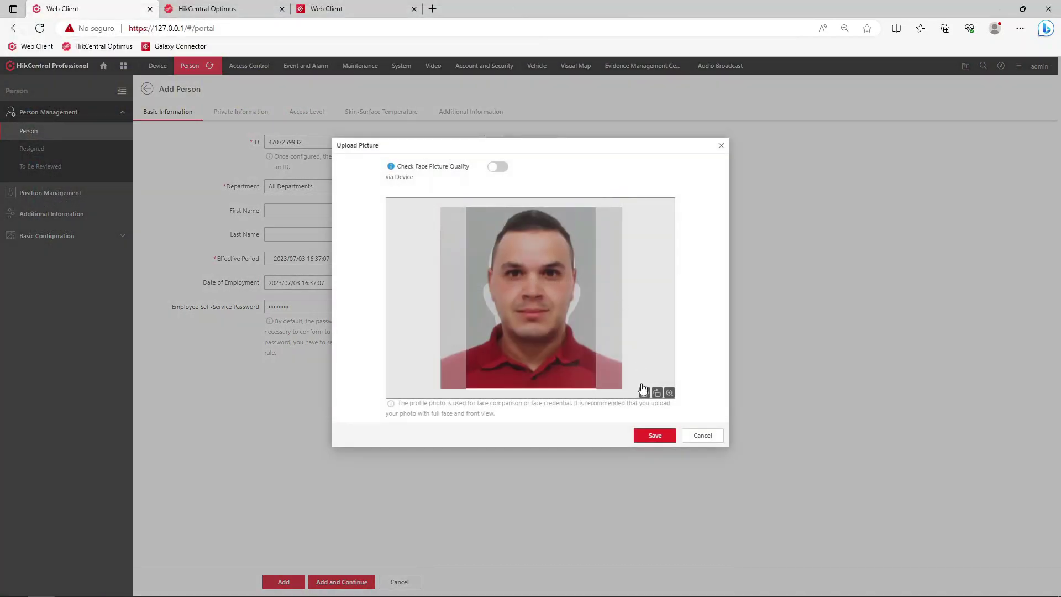
pyautogui.click(655, 435)
# Step: Replace the generated person ID and enter the person's first and last name
pyautogui.click(299, 142)
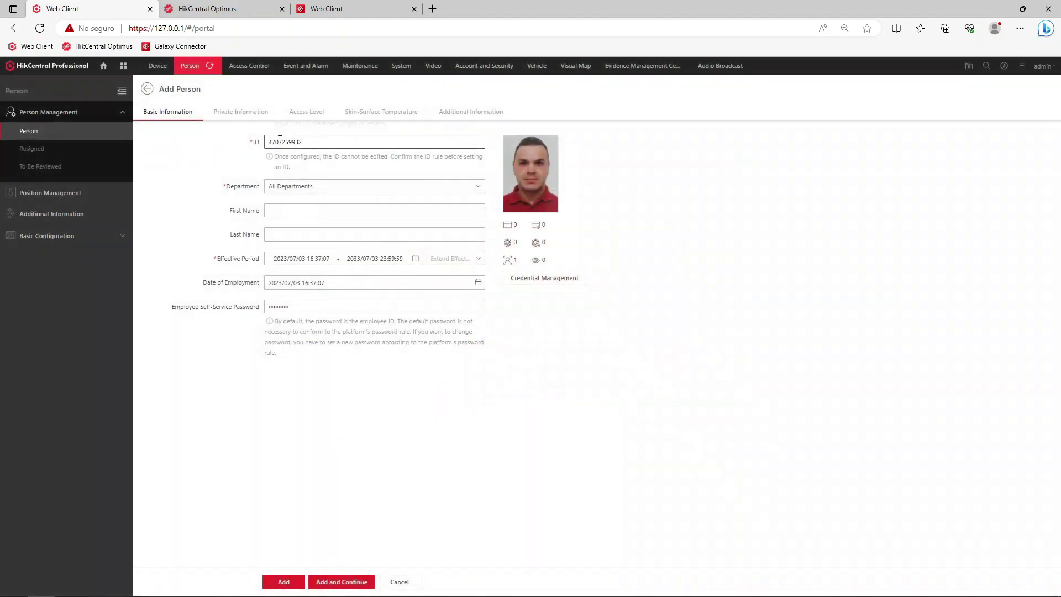
pyautogui.moveTo(298, 142); pyautogui.dragTo(226, 144)
pyautogui.write('15')
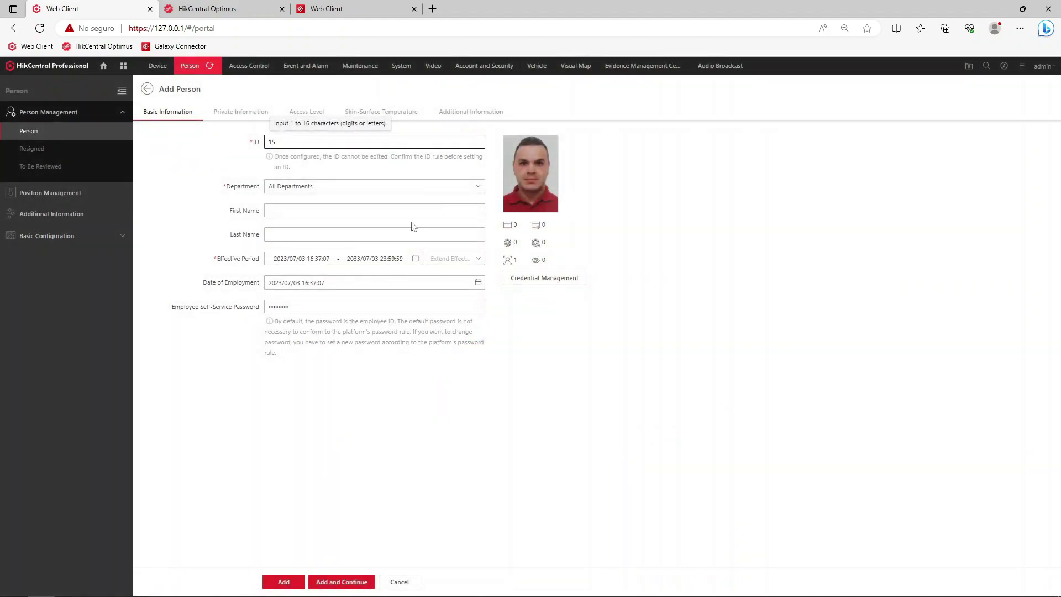
pyautogui.click(301, 213)
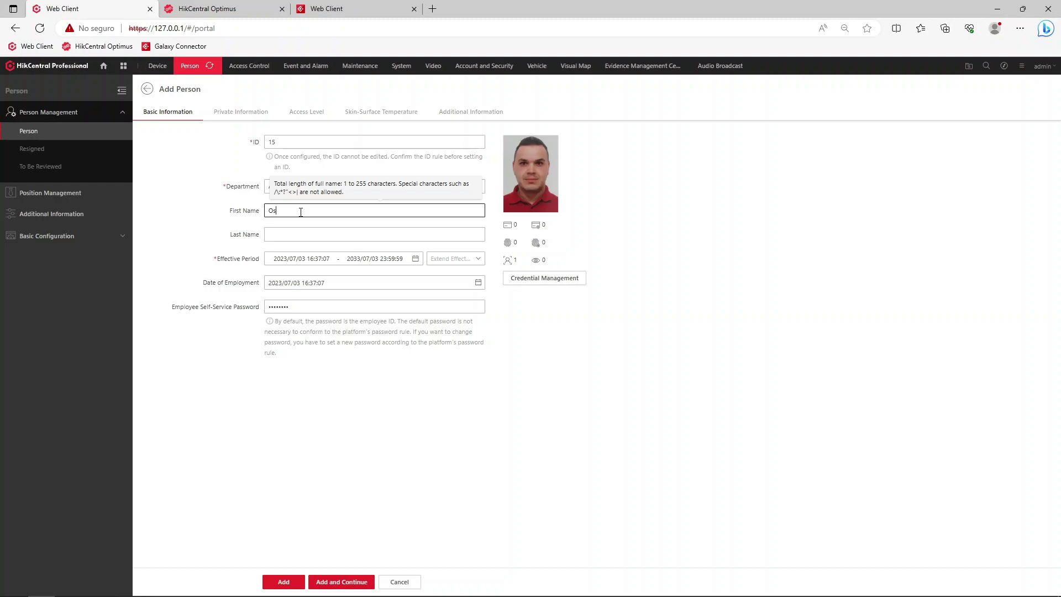
pyautogui.press('Tab')
pyautogui.write('Mu')
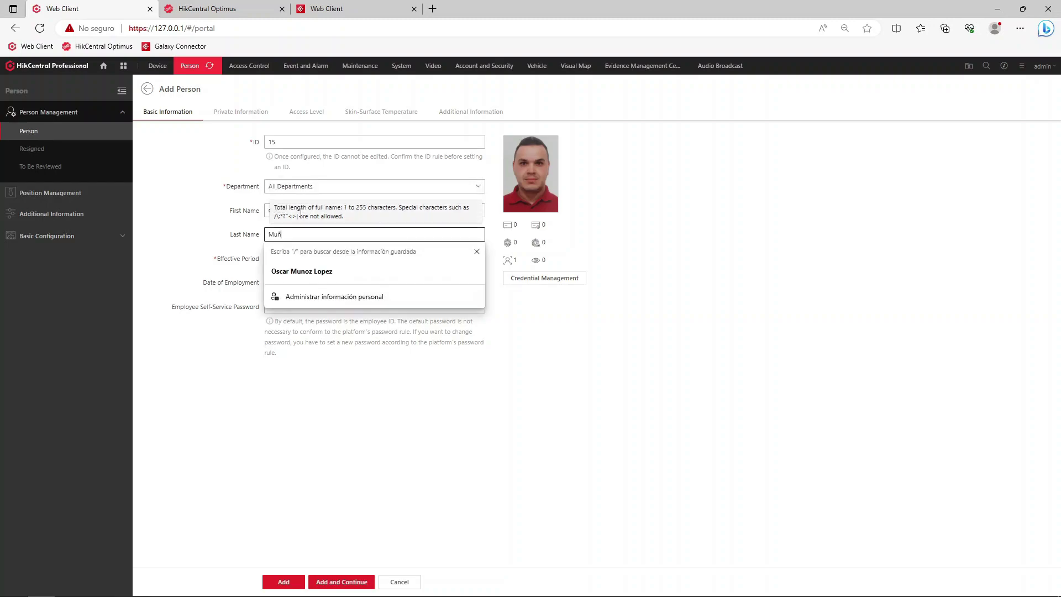
pyautogui.click(320, 408)
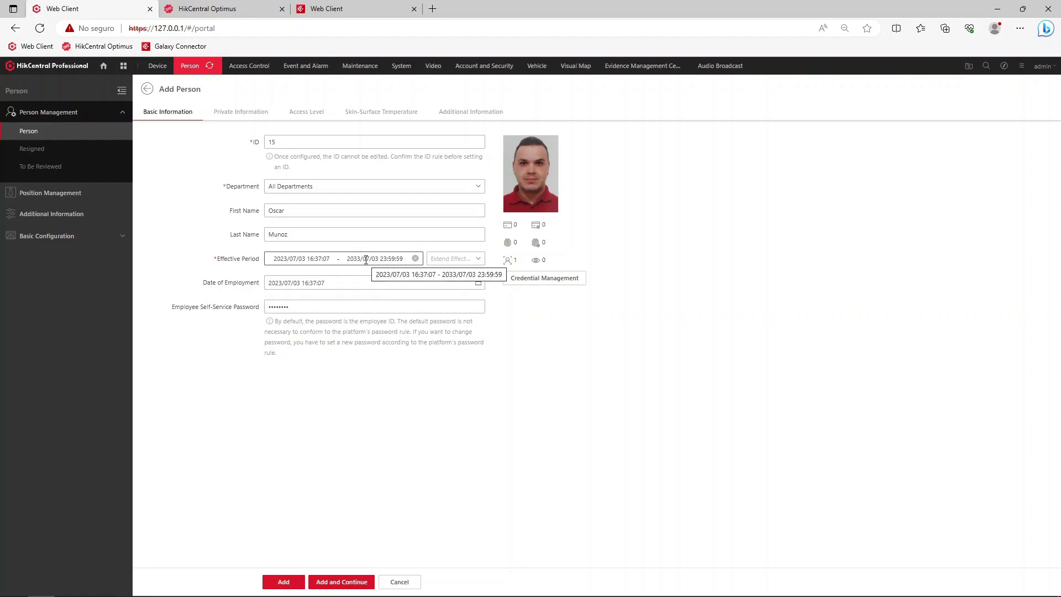
pyautogui.click(312, 308)
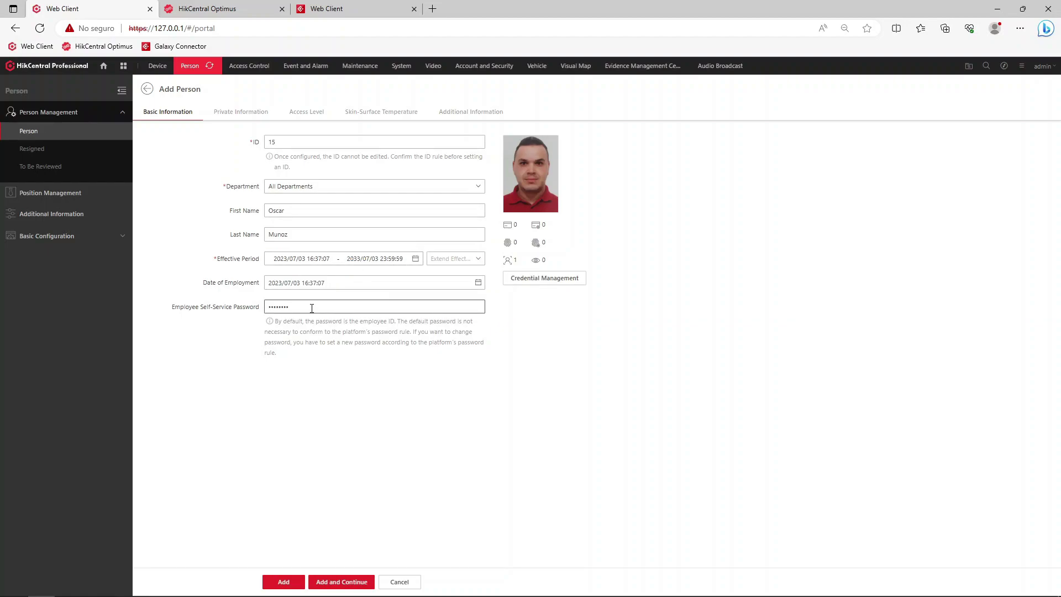
# Step: Configure the person's card issuing mode as Card Reader, choose the door to read from, and save the setting
pyautogui.click(532, 279)
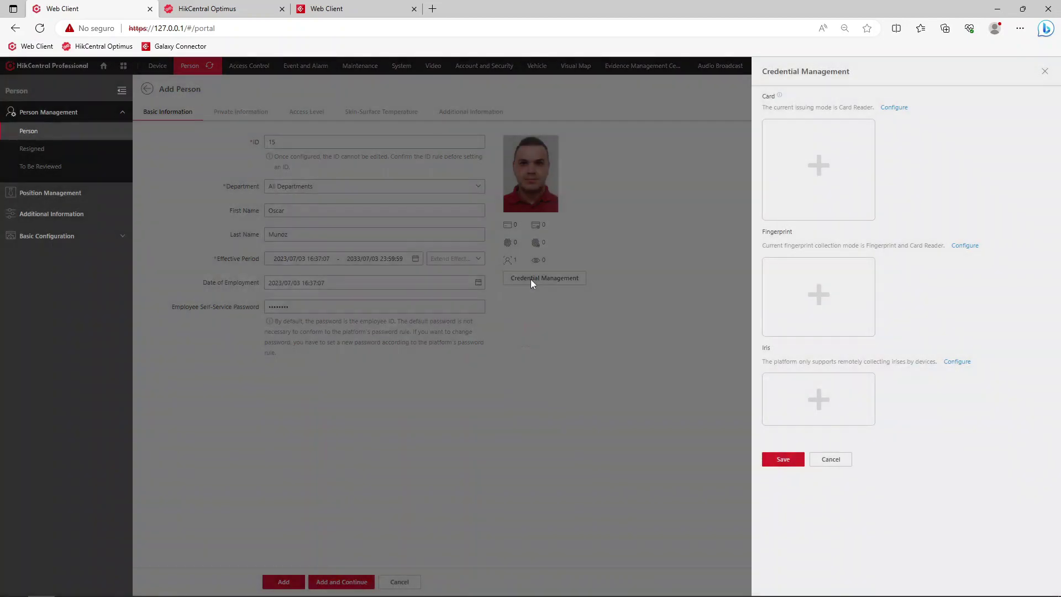
pyautogui.click(894, 108)
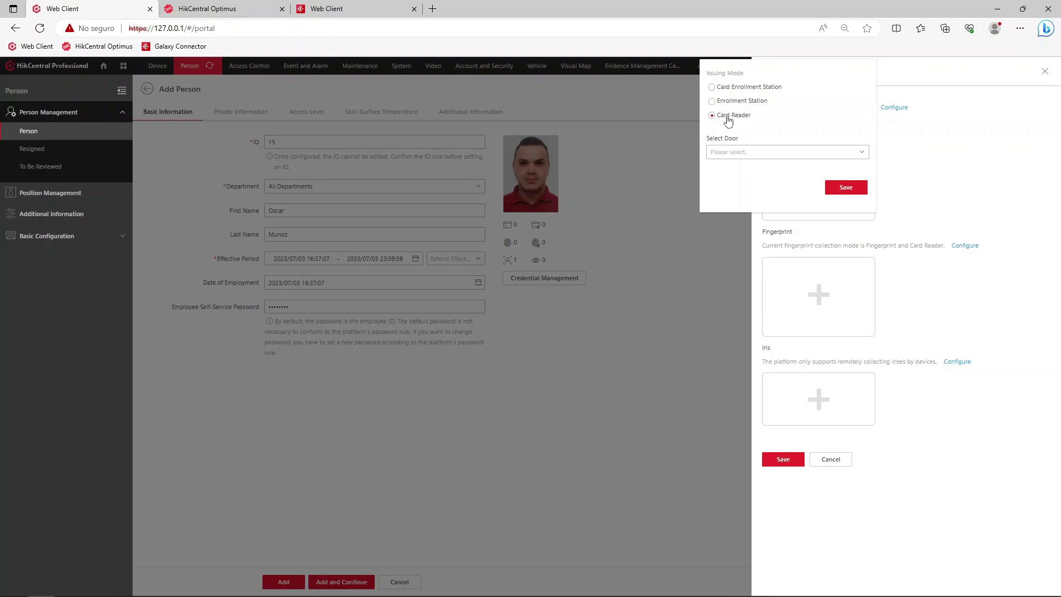
pyautogui.click(860, 153)
pyautogui.click(749, 210)
pyautogui.click(836, 186)
pyautogui.click(835, 184)
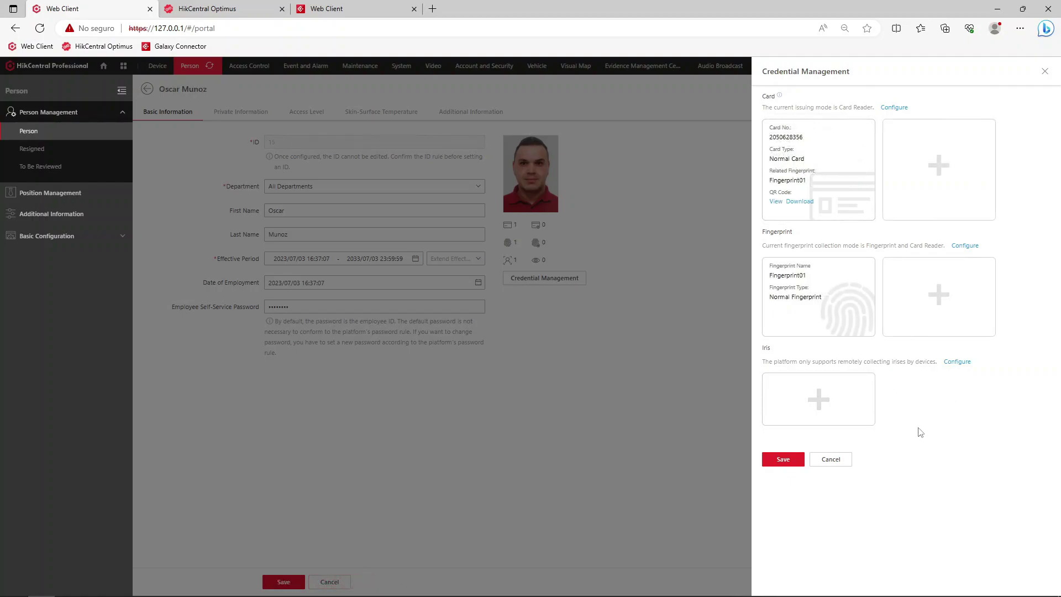
# Step: Close the person's credential management and go to Manage Access Level in Access Control
pyautogui.moveTo(799, 157)
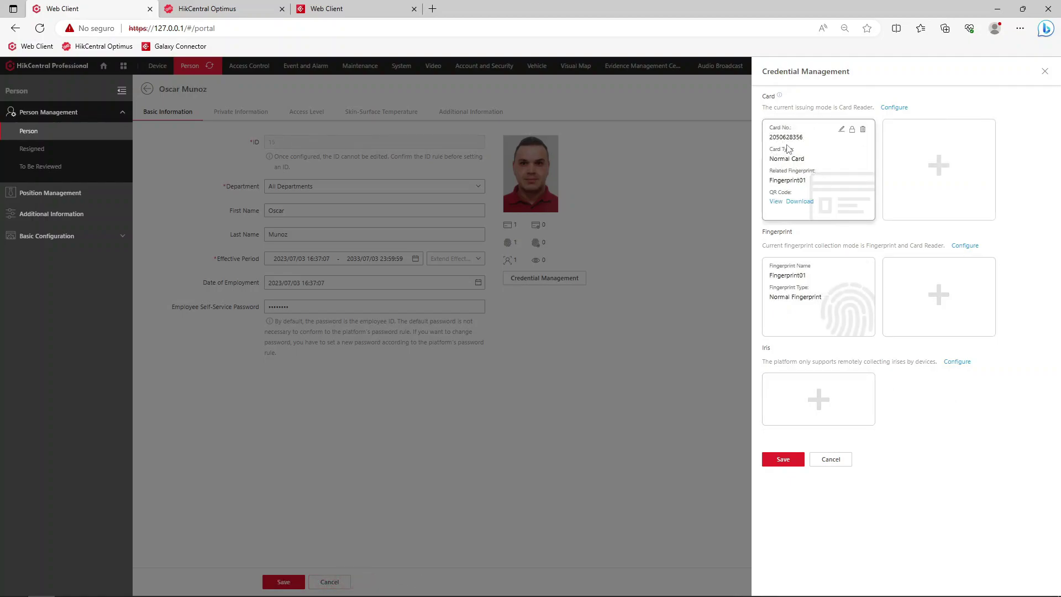
pyautogui.click(719, 133)
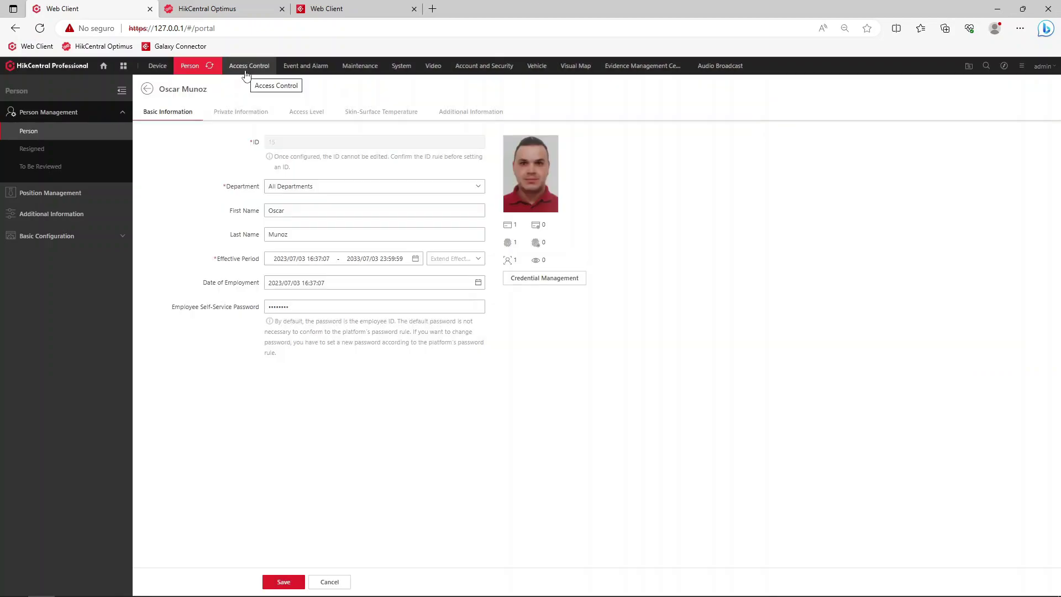
pyautogui.click(247, 67)
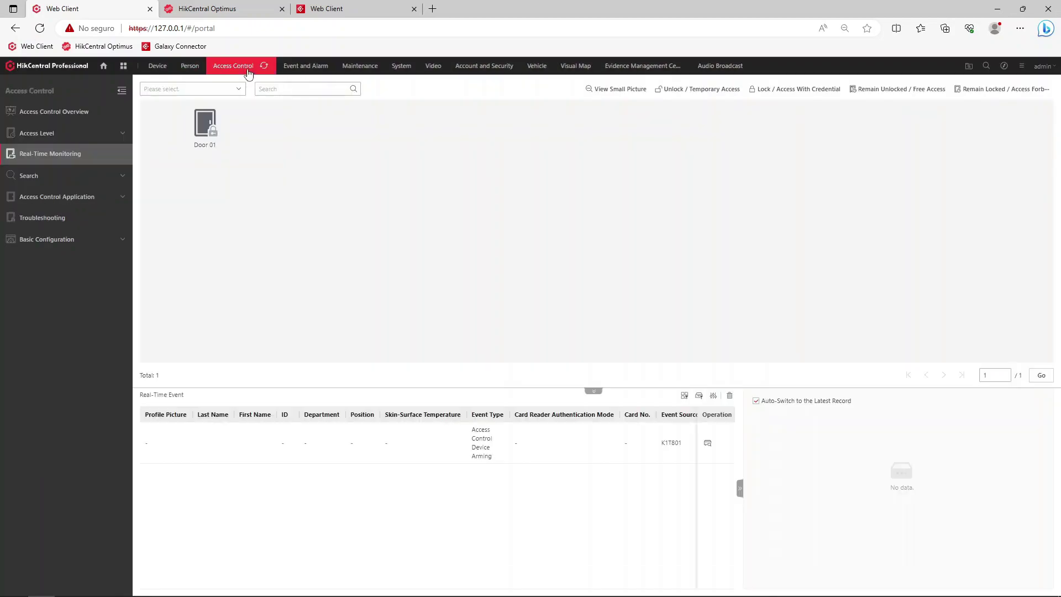
pyautogui.click(51, 112)
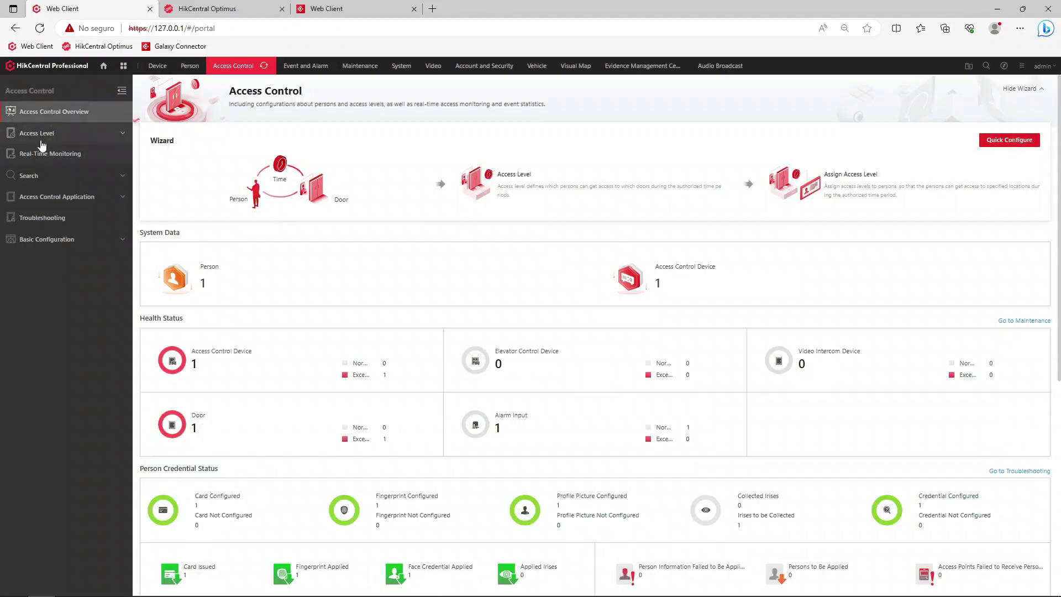
pyautogui.click(42, 142)
pyautogui.click(45, 153)
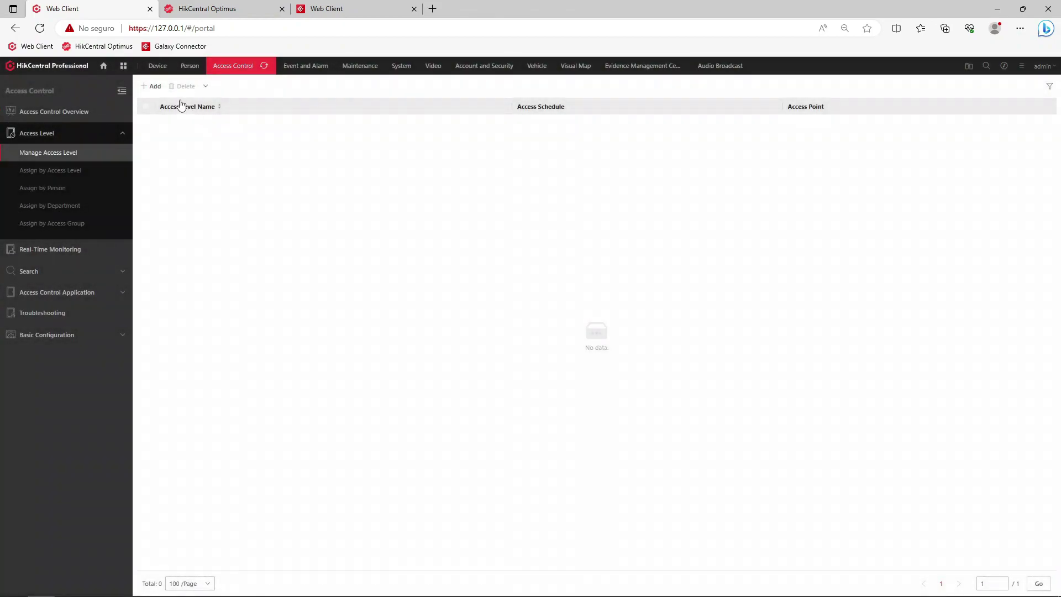
# Step: Add an access level named AL1 that includes Door 01 of K1T801 and uses the All-Day Template schedule
pyautogui.click(152, 87)
pyautogui.click(290, 123)
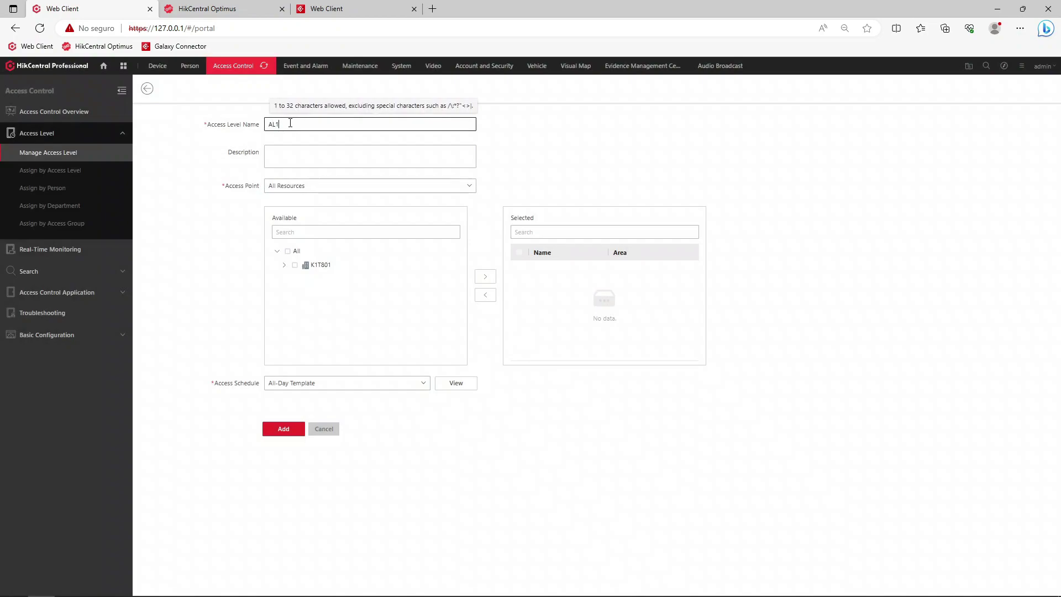
pyautogui.click(295, 266)
pyautogui.click(485, 278)
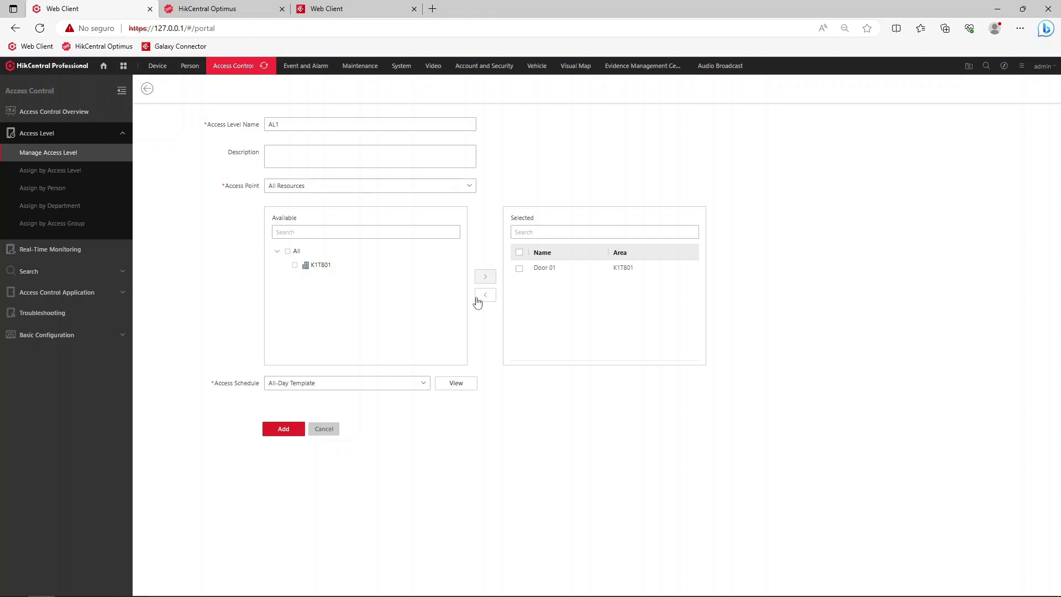
pyautogui.click(285, 431)
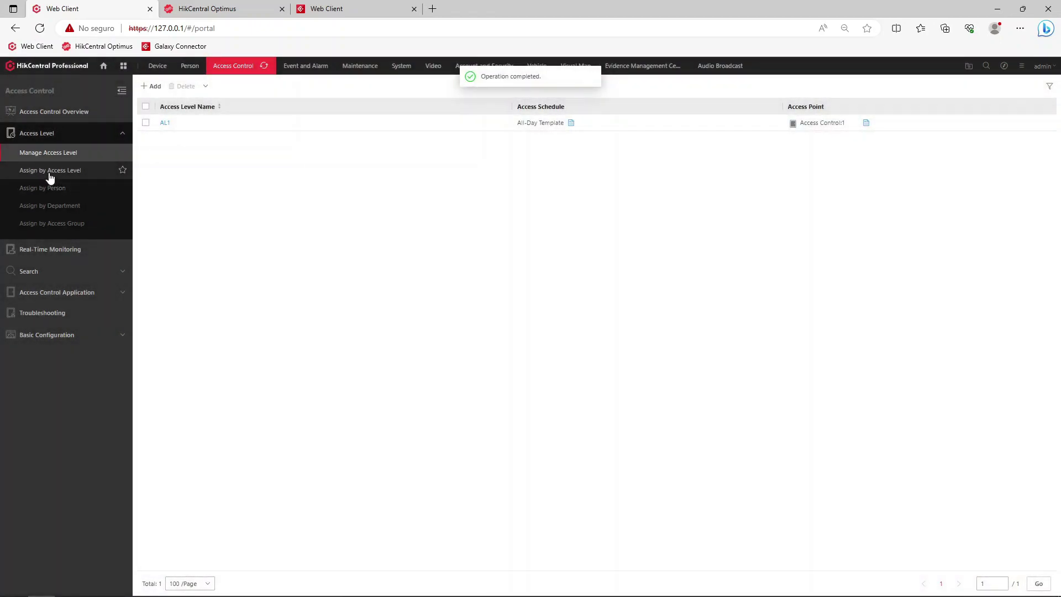
# Step: Assign access level AL1 to the enrolled person in All Departments using assignment by person
pyautogui.click(49, 172)
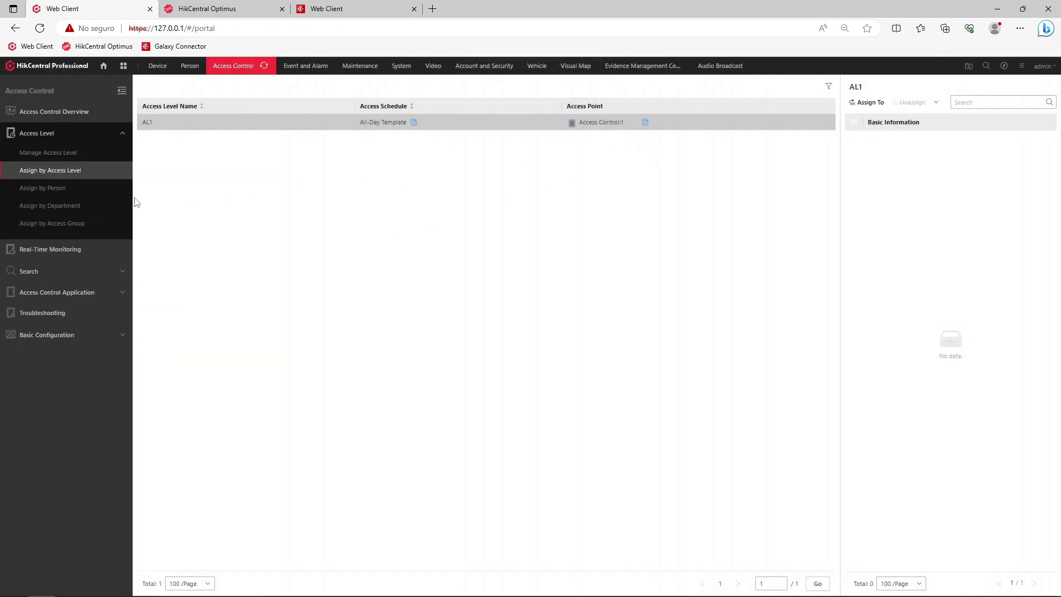
pyautogui.click(57, 189)
pyautogui.click(265, 135)
pyautogui.click(380, 88)
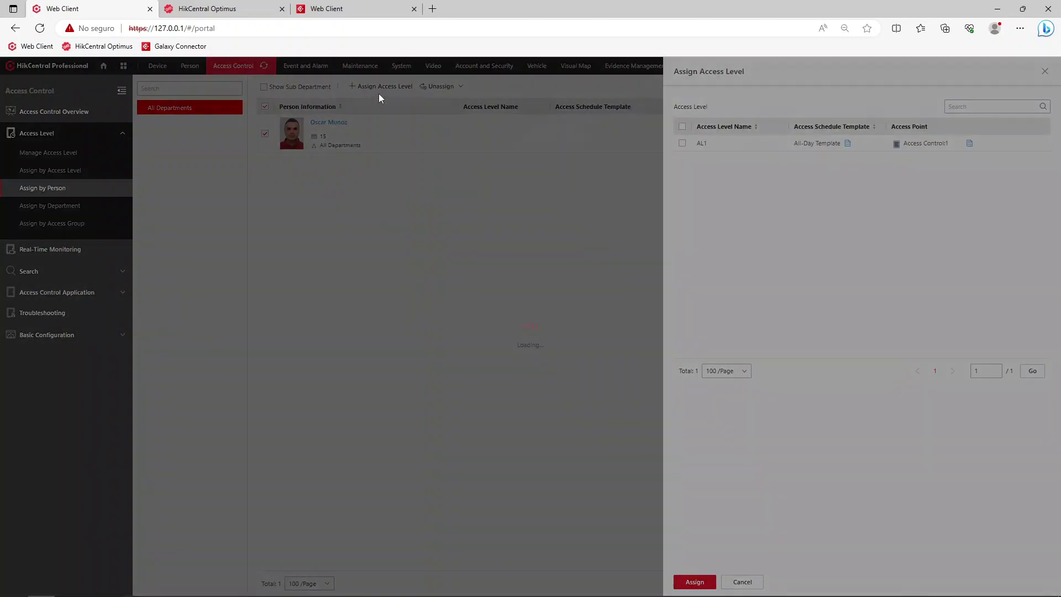
pyautogui.click(682, 127)
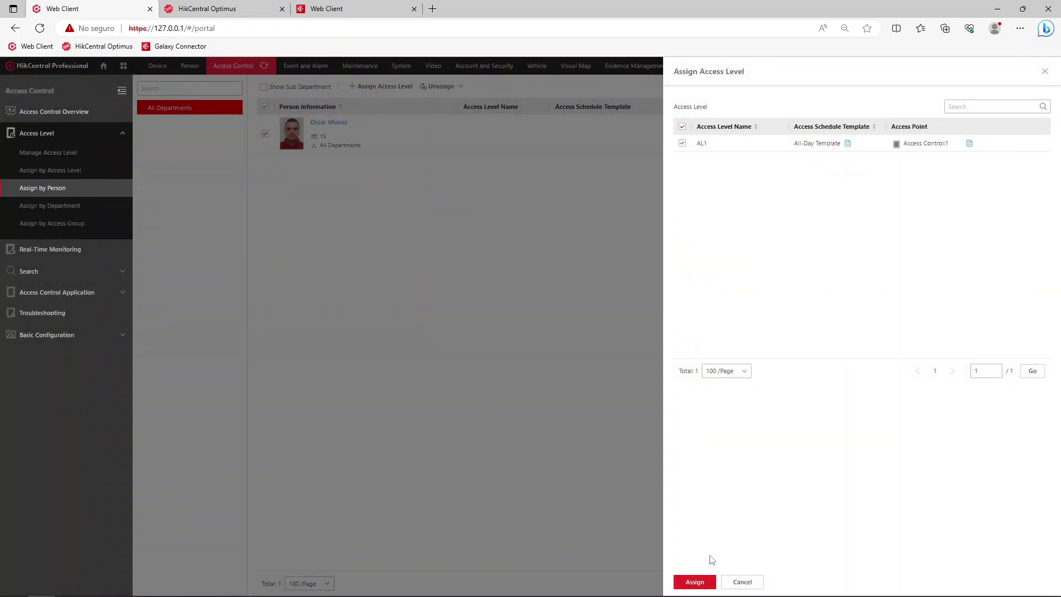
pyautogui.click(694, 582)
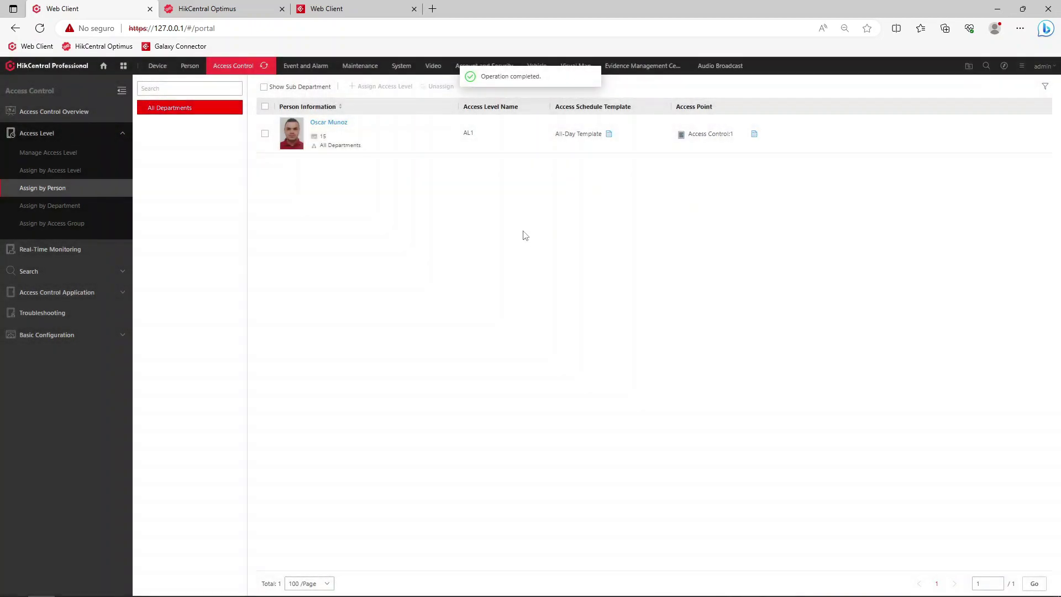